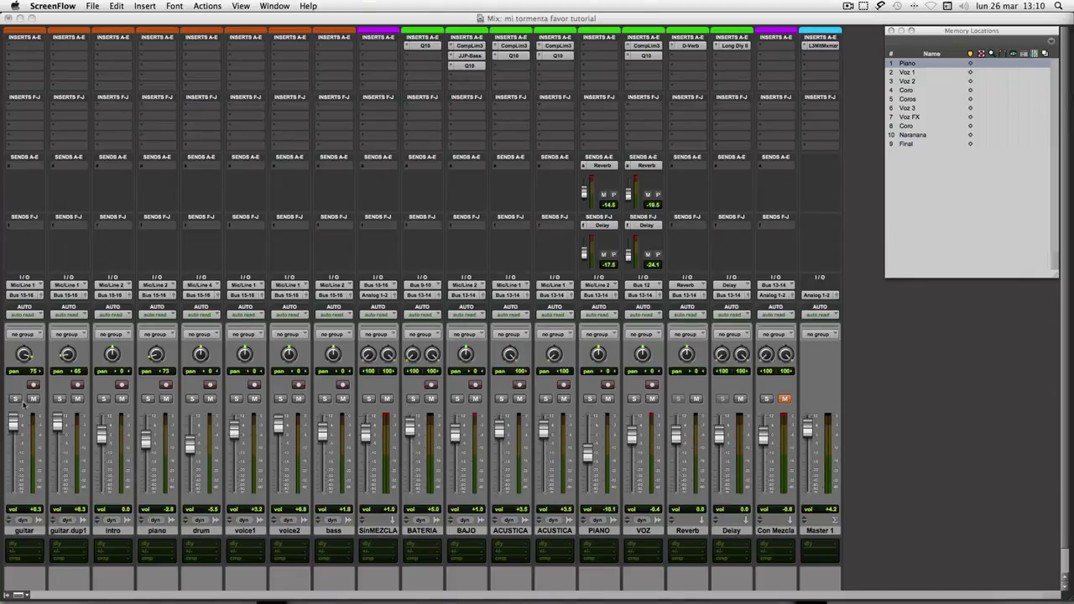
Pull the SinMEZCLA fader down to silence and bring it back up to about -0.3 dB, then play the session.
scroll(120, 487, down, 2)
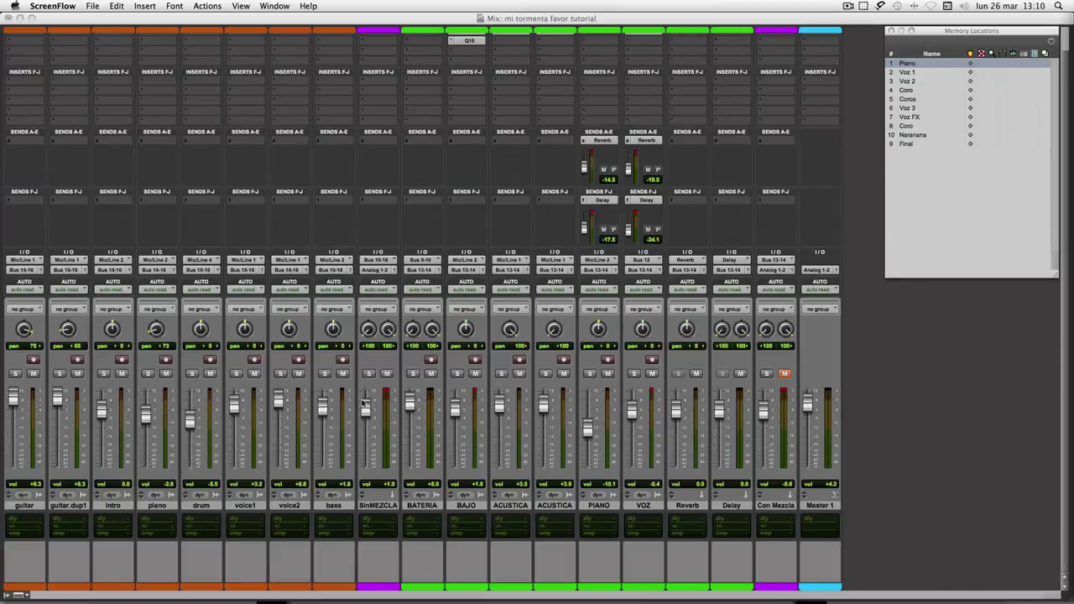
drag(366, 408, 366, 465)
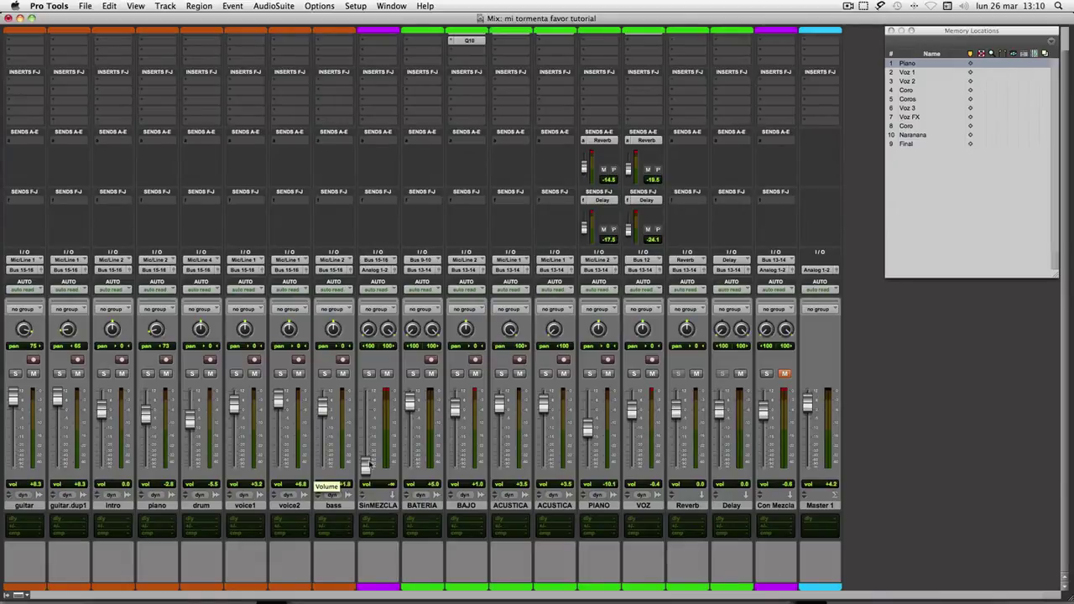
mouse_move(366, 467)
mouse_down()
mouse_move(375, 409)
mouse_move(367, 485)
mouse_up()
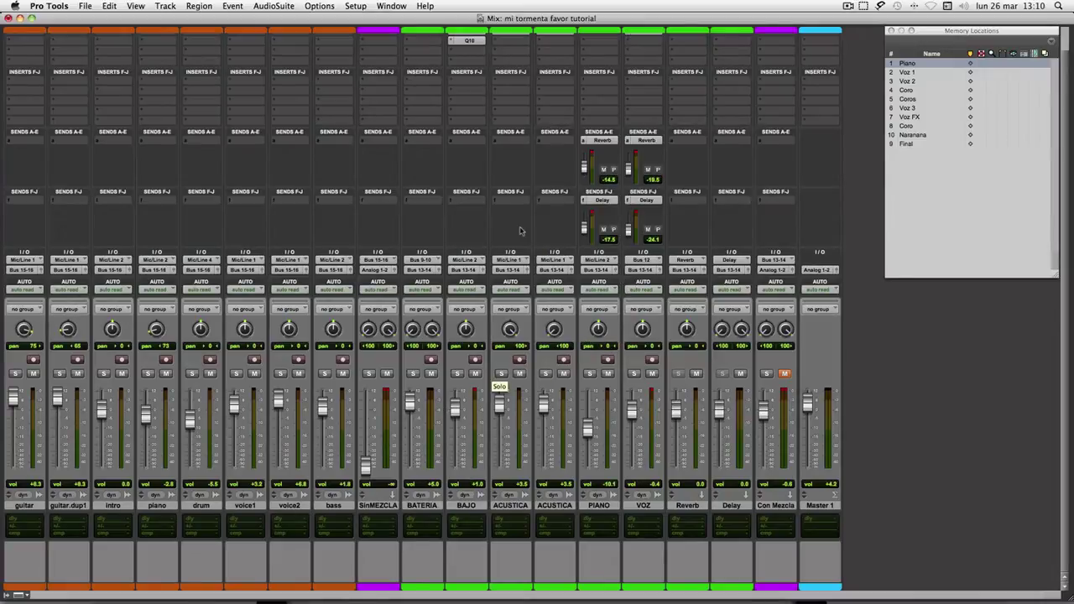
scroll(566, 243, up, 2)
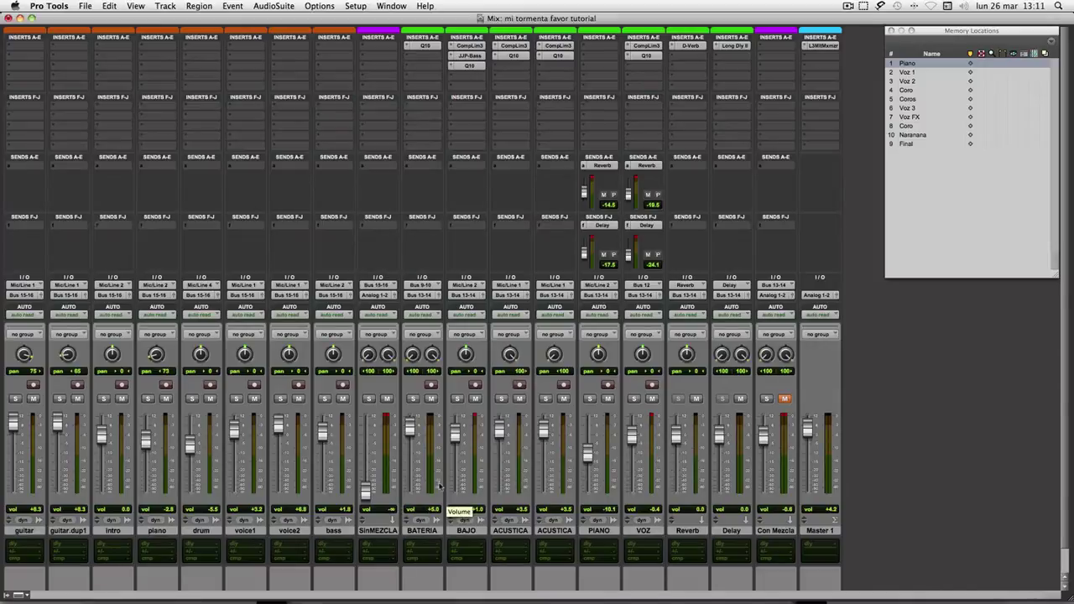
drag(370, 487, 366, 435)
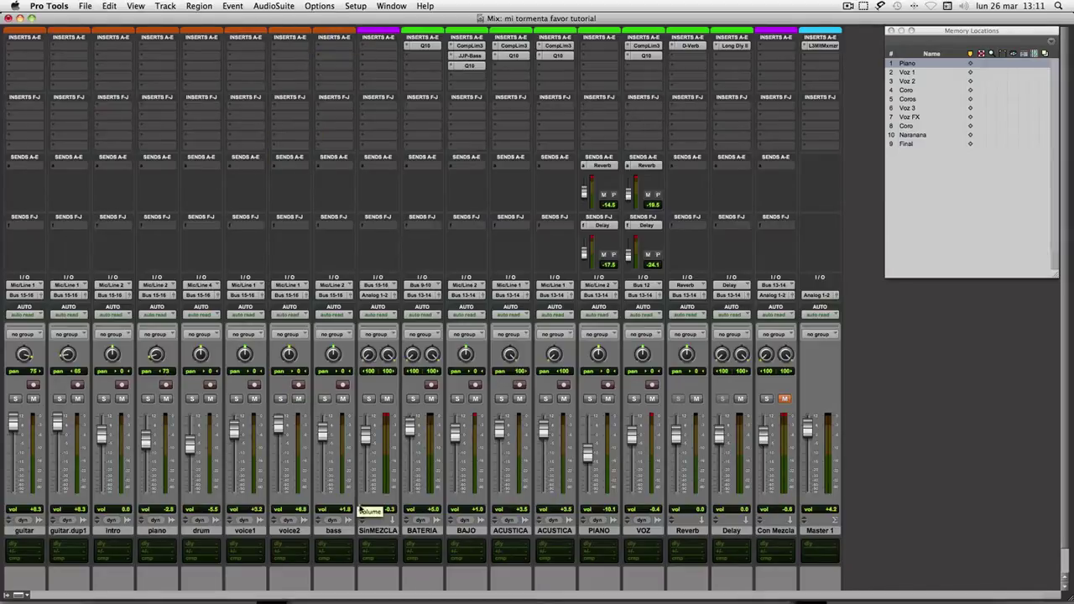
key(space)
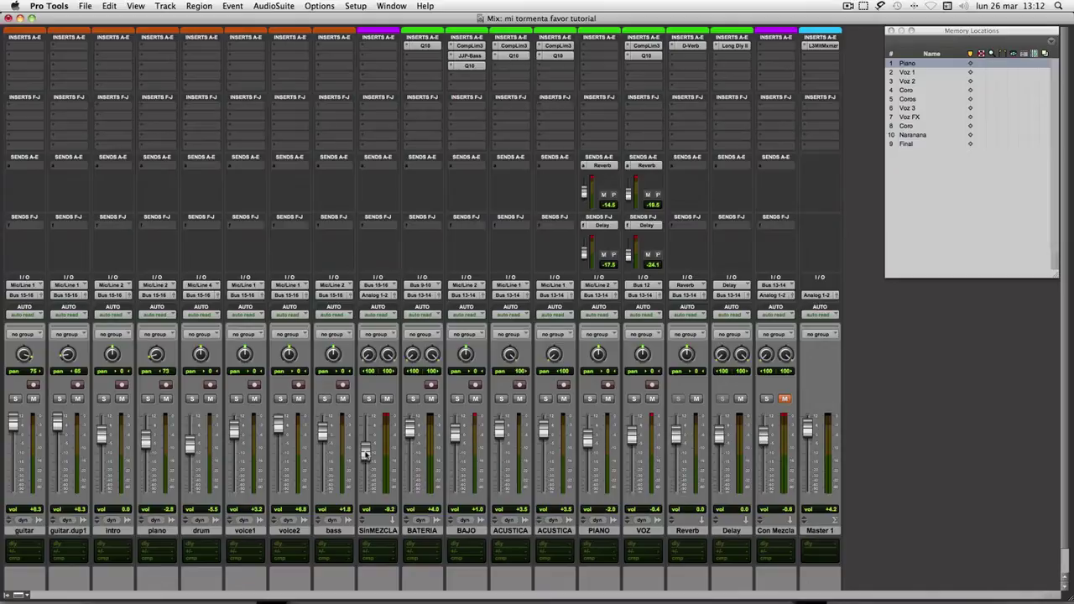
Solo the guitar and SinMEZCLA channels from the Voz 1 memory location and raise the SinMEZCLA fader to about +4 dB.
click(16, 399)
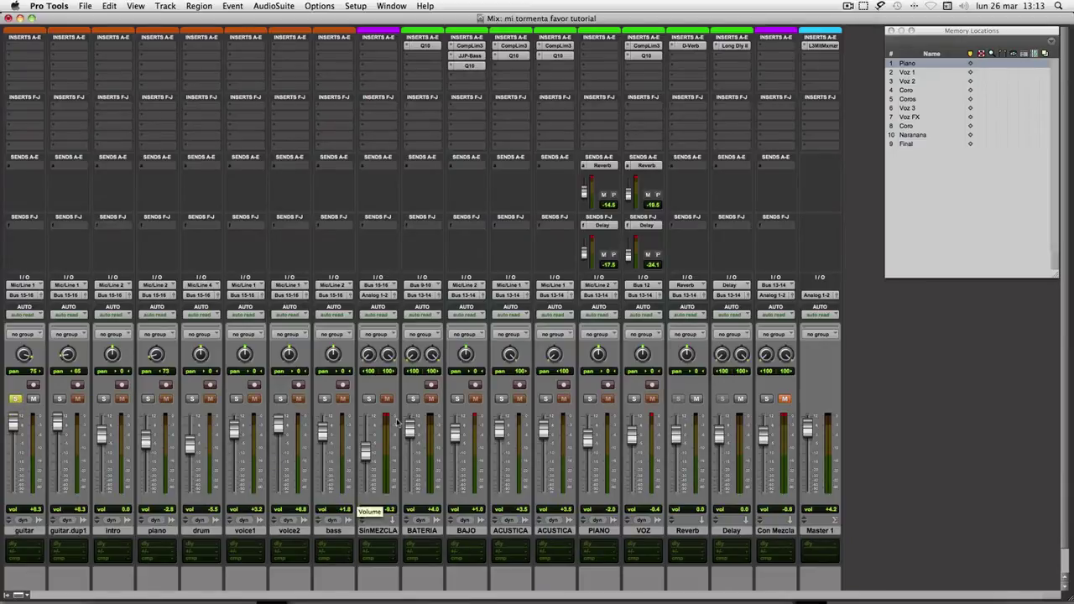
click(370, 399)
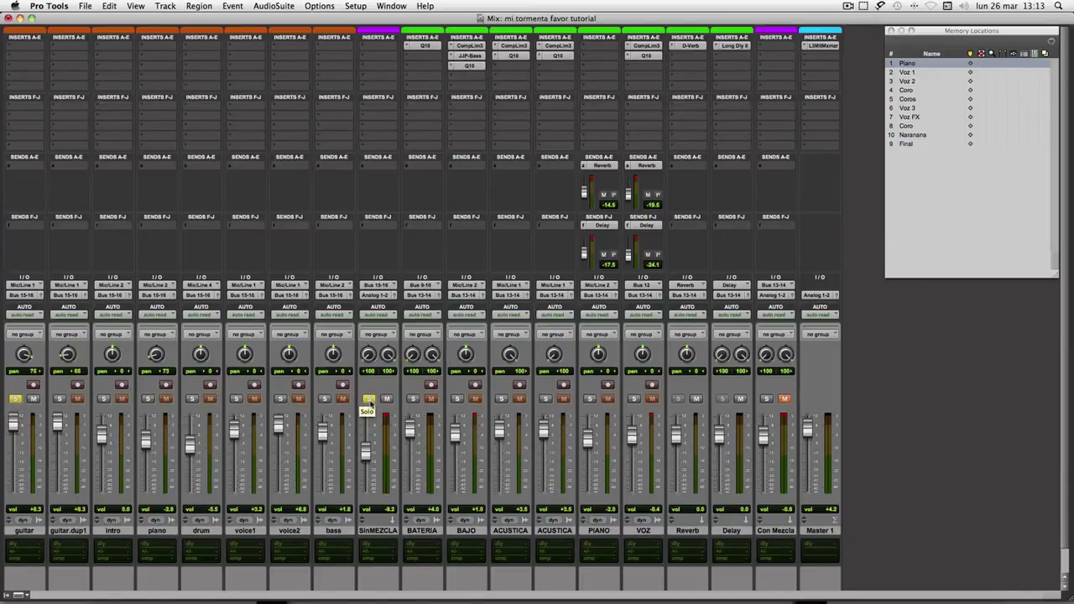
click(907, 72)
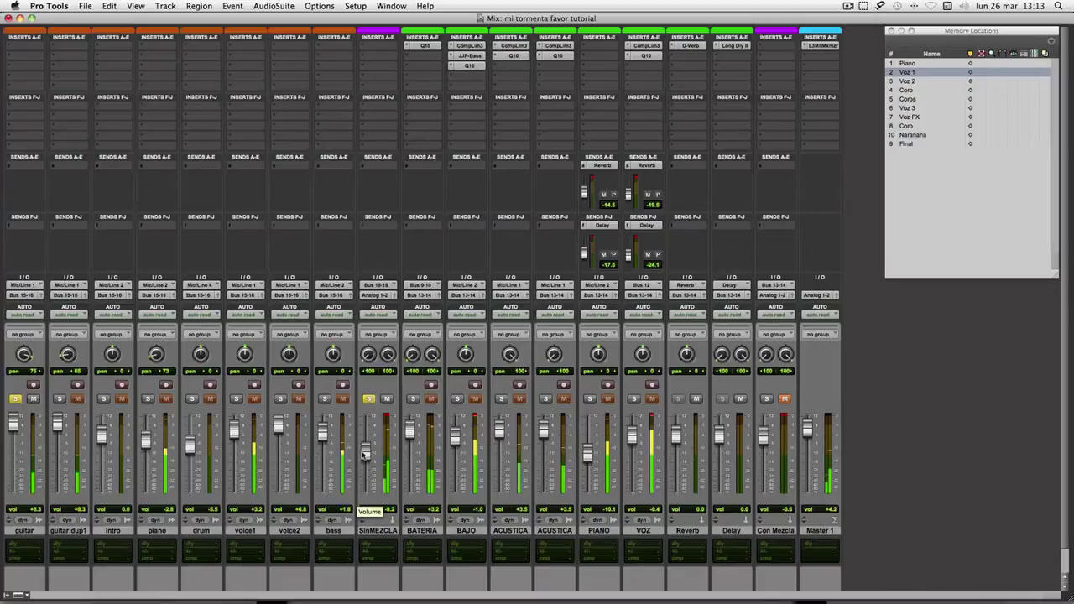
drag(365, 454, 369, 428)
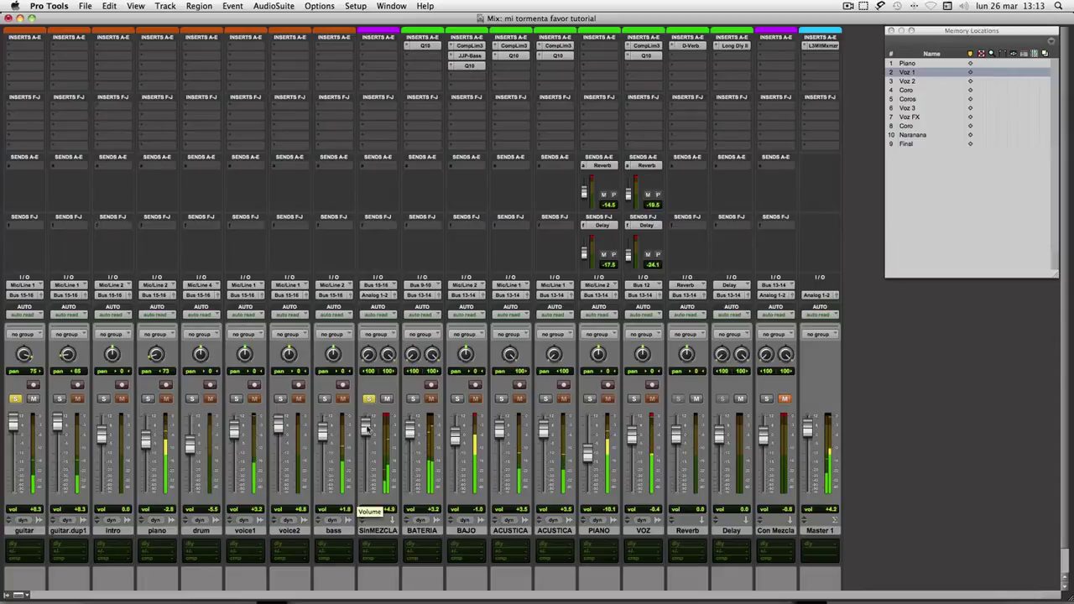
Pull the SinMEZCLA fader down to silence and solo Con Mezcla together with both ACUSTICA tracks.
drag(367, 430, 367, 493)
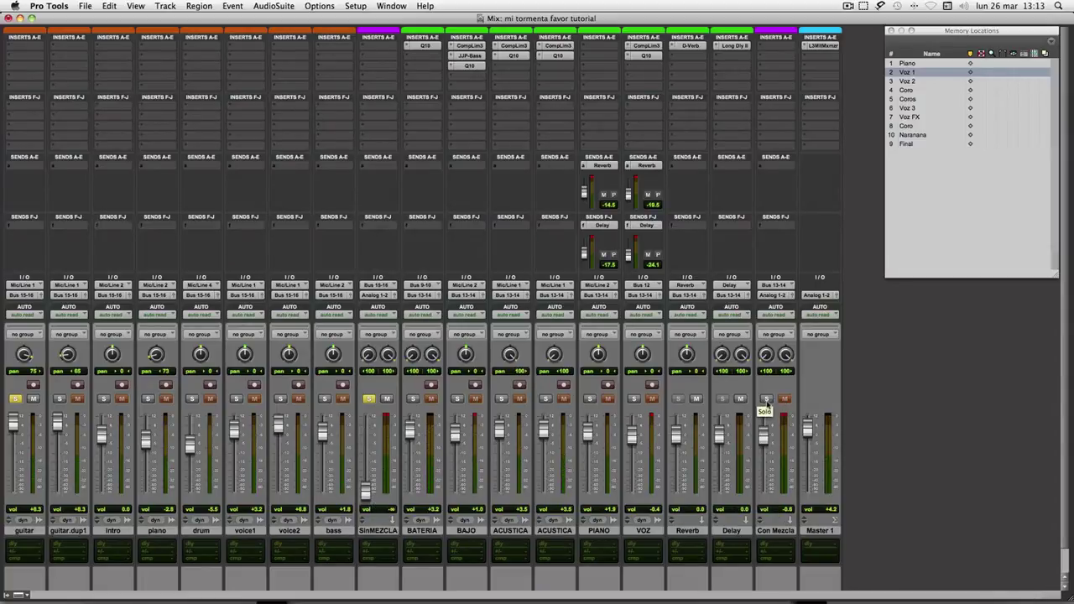
click(766, 400)
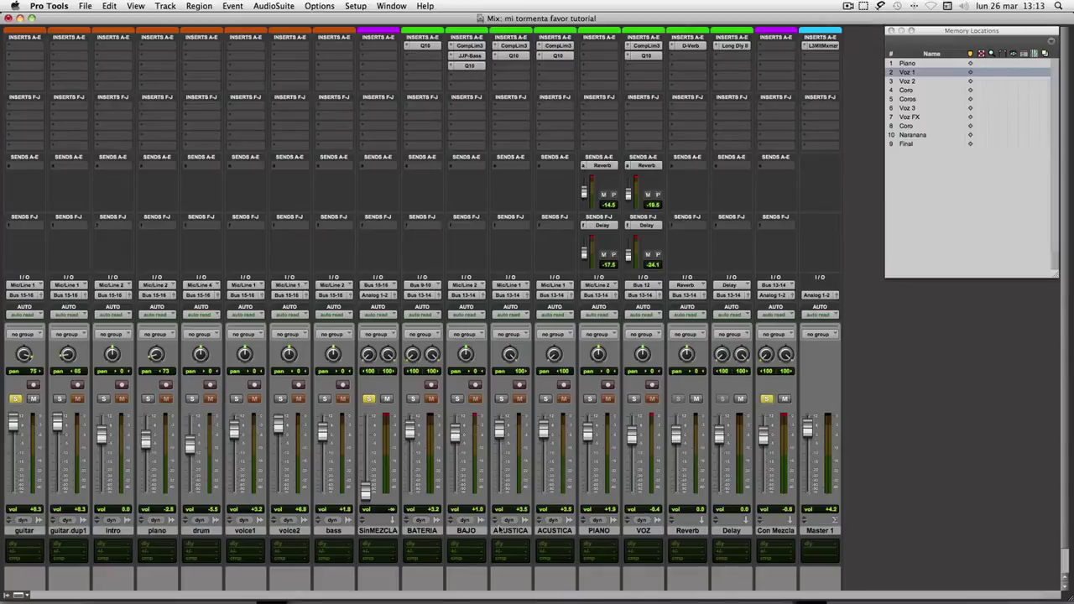
click(555, 530)
click(501, 398)
click(546, 399)
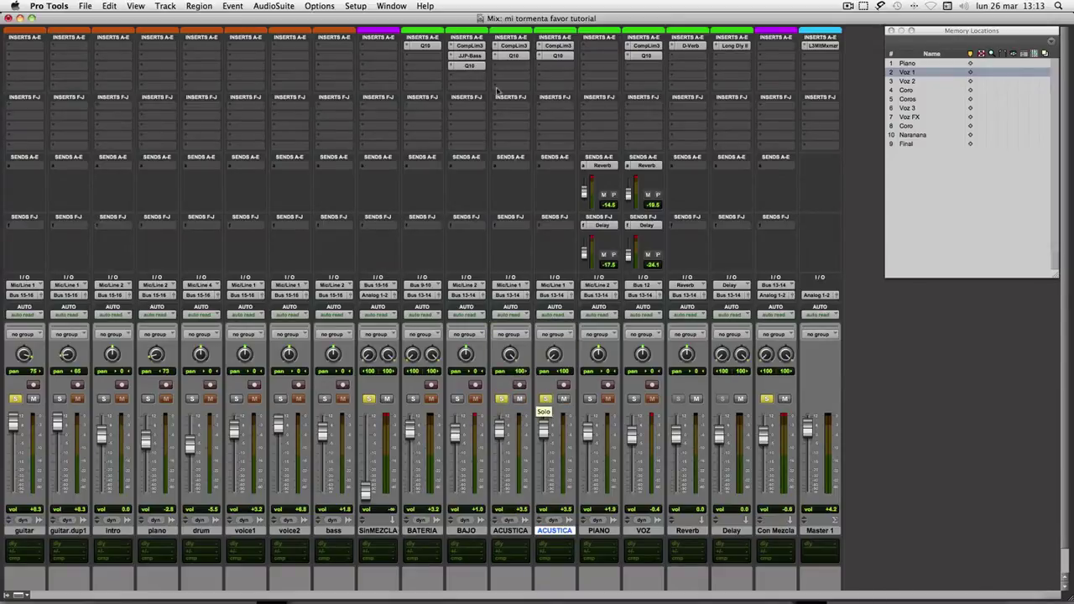
Examine the Compressor/Limiter and Q10 equalizer settings on the ACUSTICA L track, then close the plug-in window.
click(513, 47)
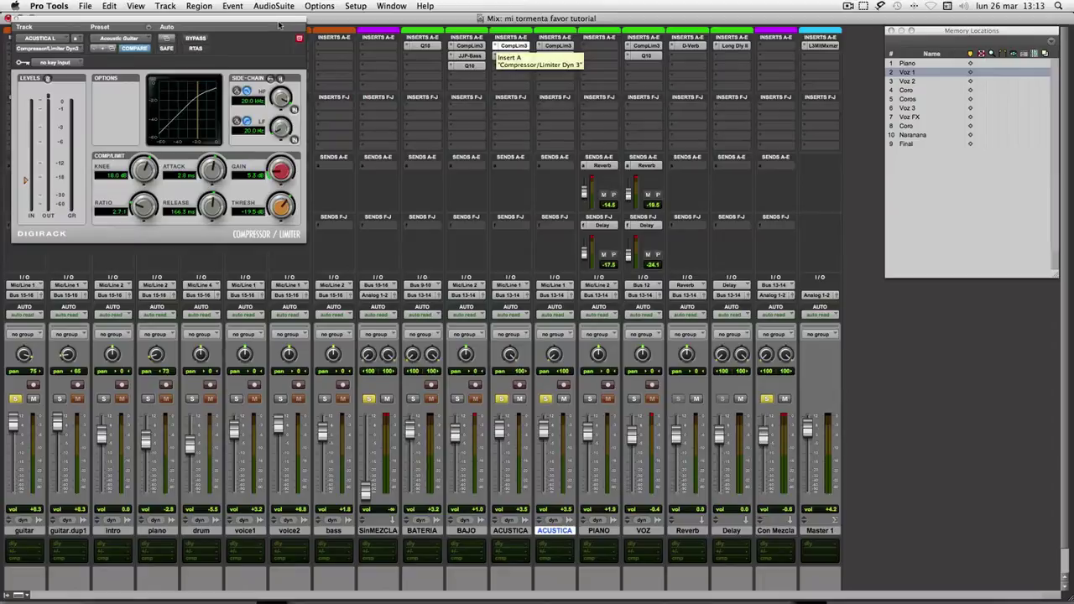
drag(280, 25, 1025, 292)
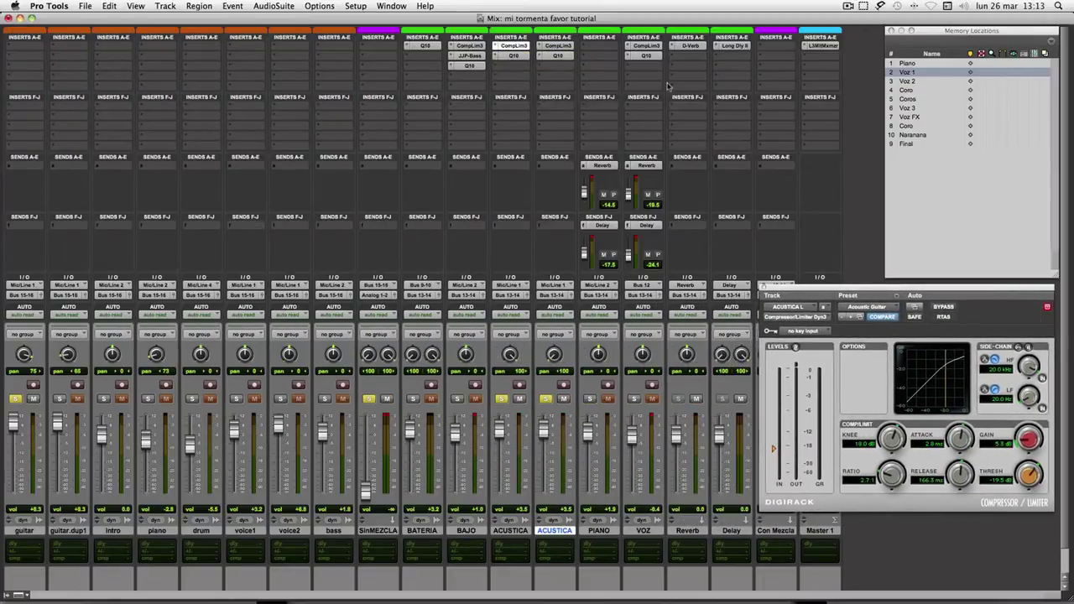
click(514, 55)
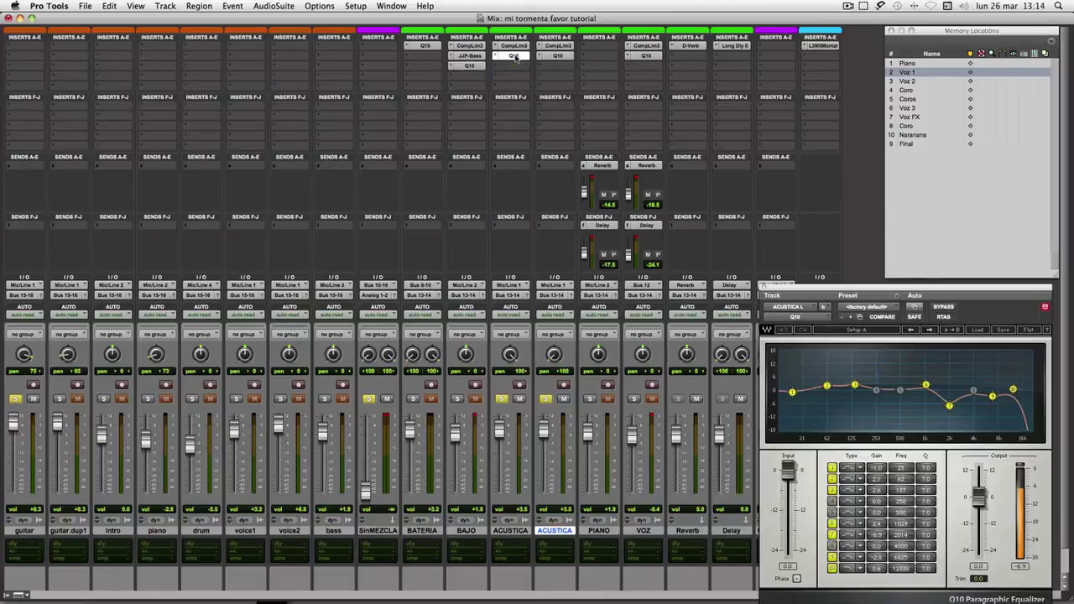
click(763, 288)
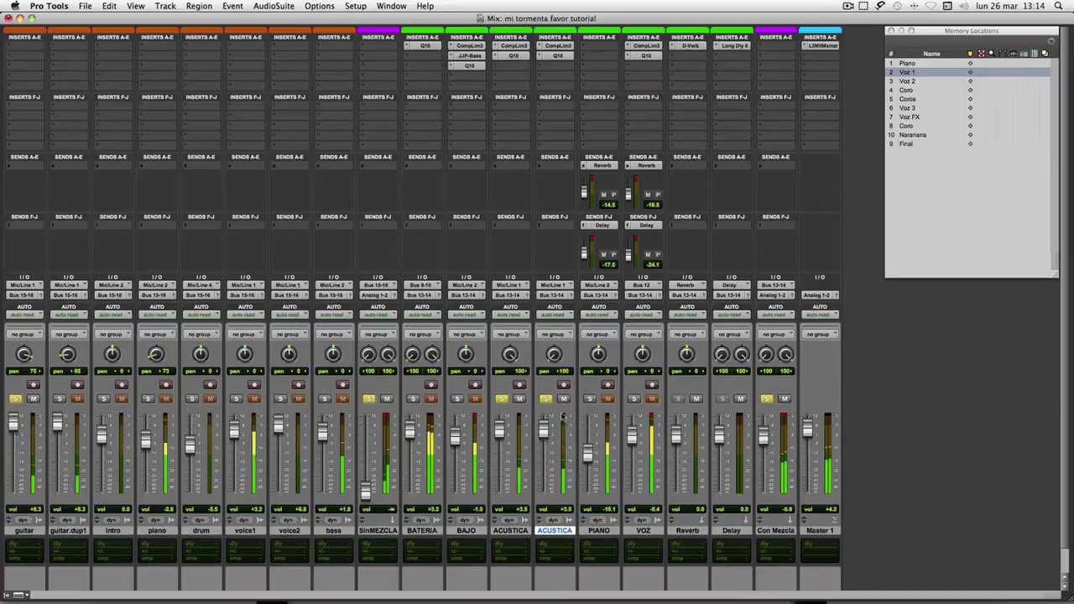
Solo the bass and BAJO tracks and pull the Con Mezcla and SinMEZCLA faders down to silence.
click(325, 398)
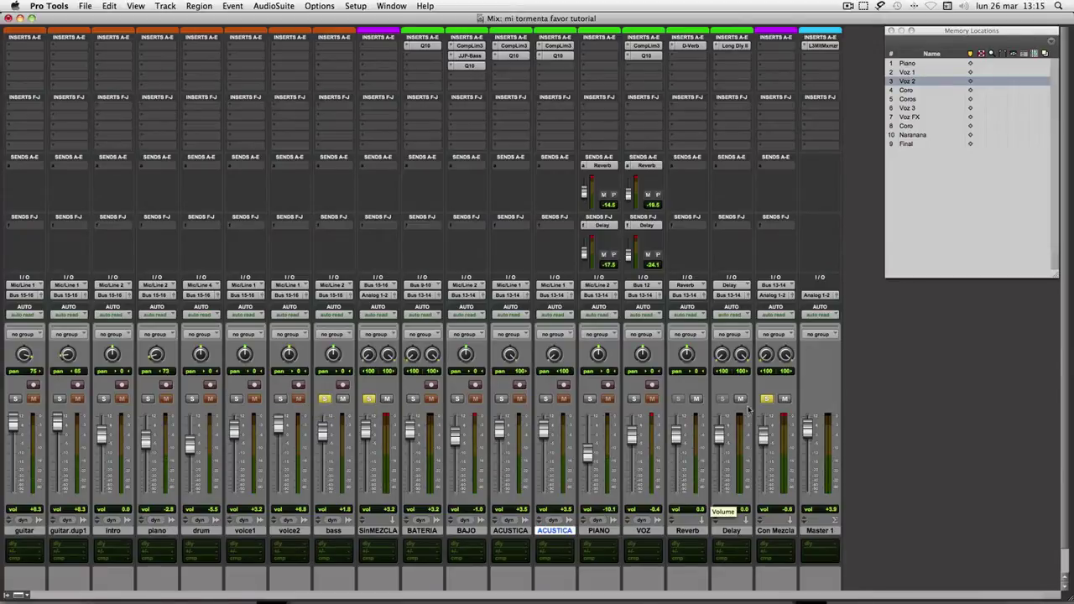
drag(762, 438, 761, 513)
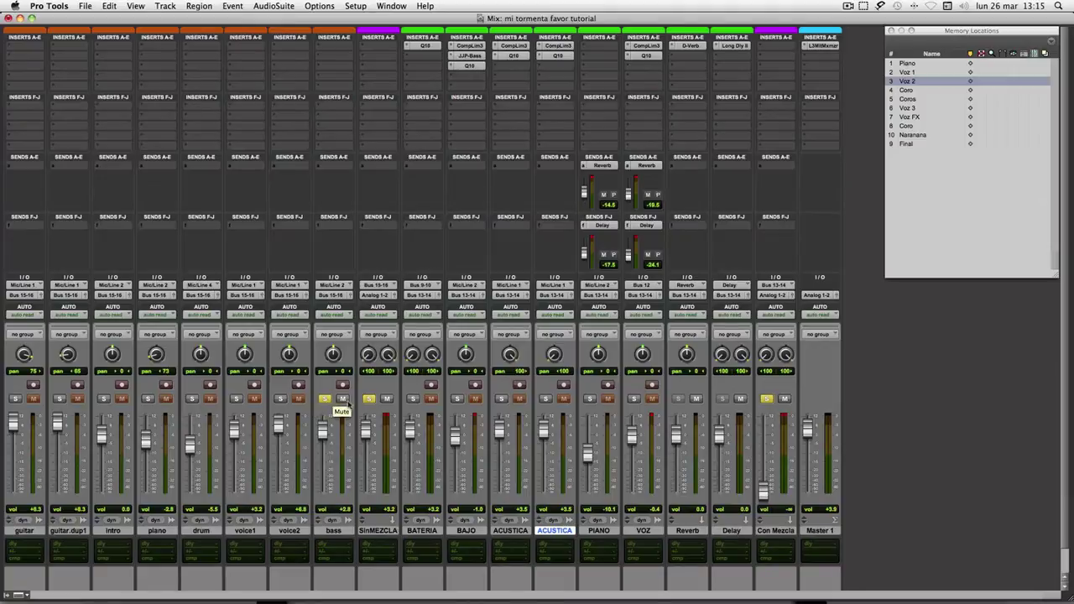
click(457, 400)
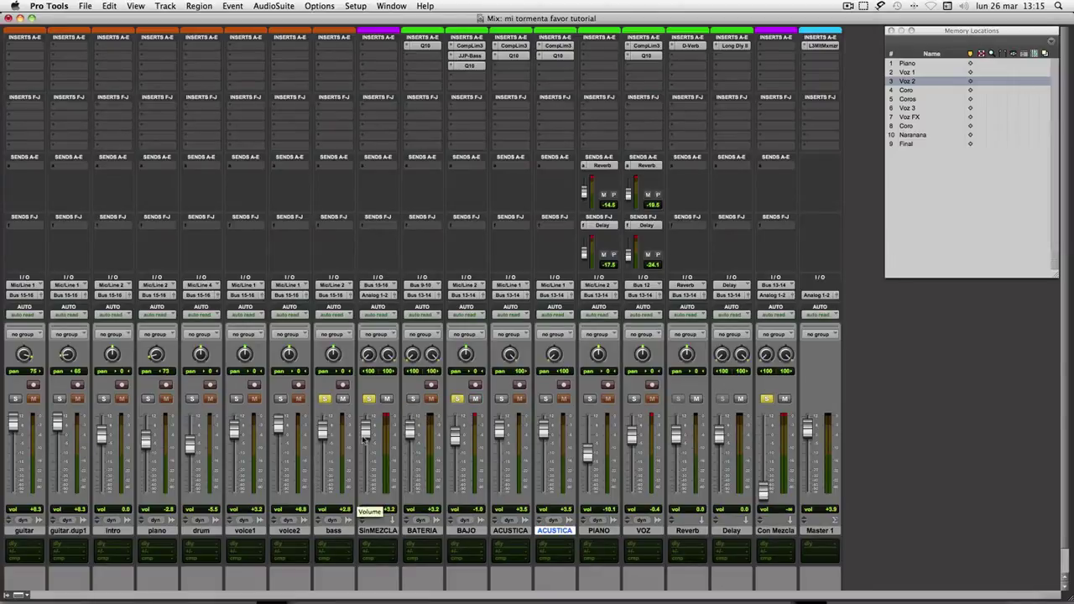
drag(365, 432, 365, 499)
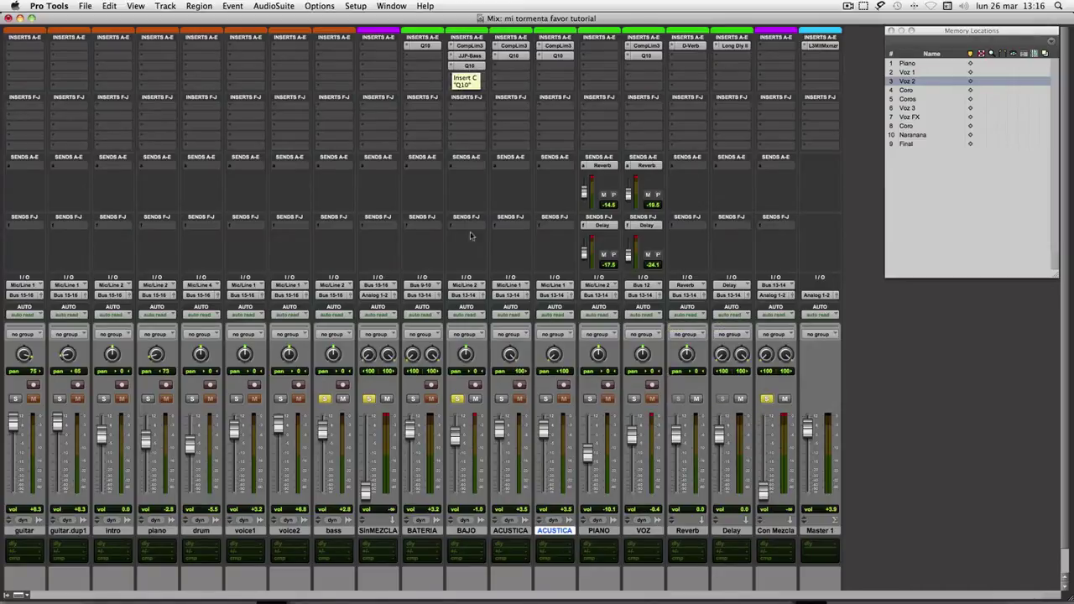
Examine the Compressor/Limiter, JJP-Bass and Q10 equalizer settings on the BAJO track, leaving JJP-Bass open.
click(469, 46)
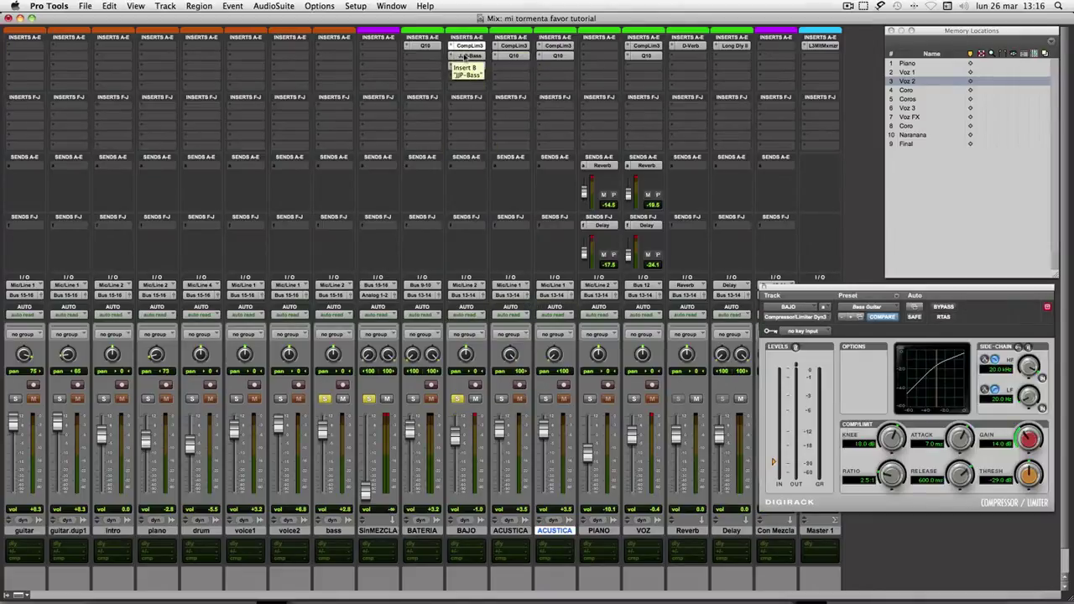
click(467, 56)
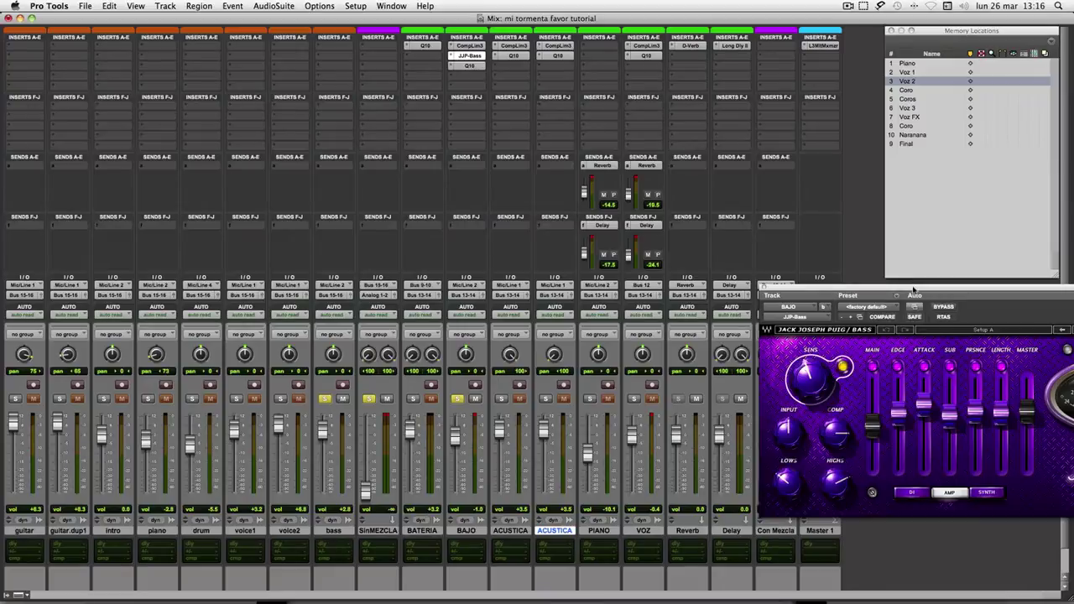
drag(914, 289, 165, 55)
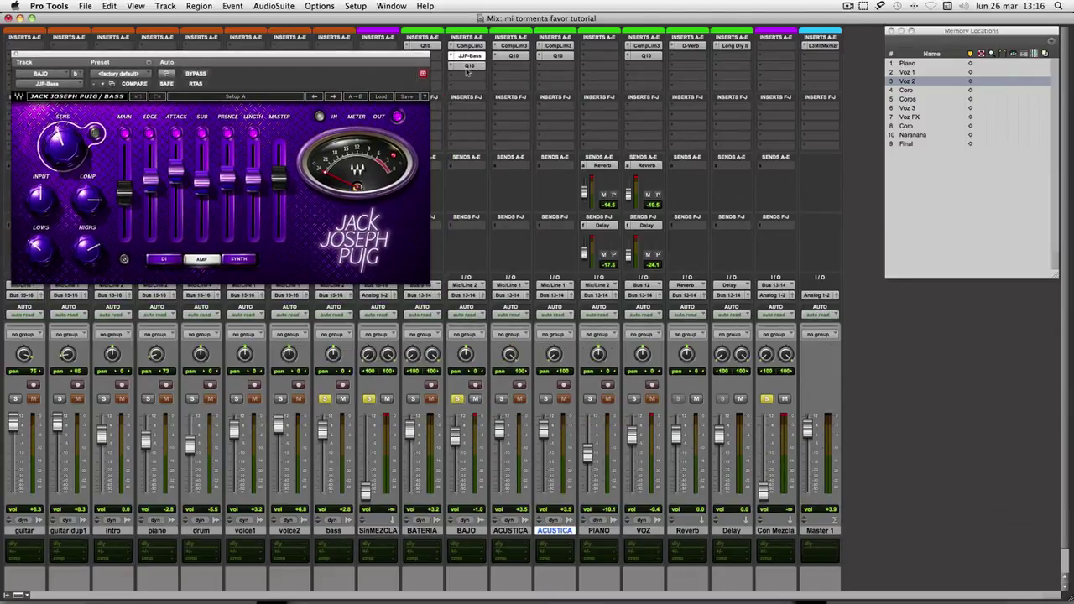
click(468, 65)
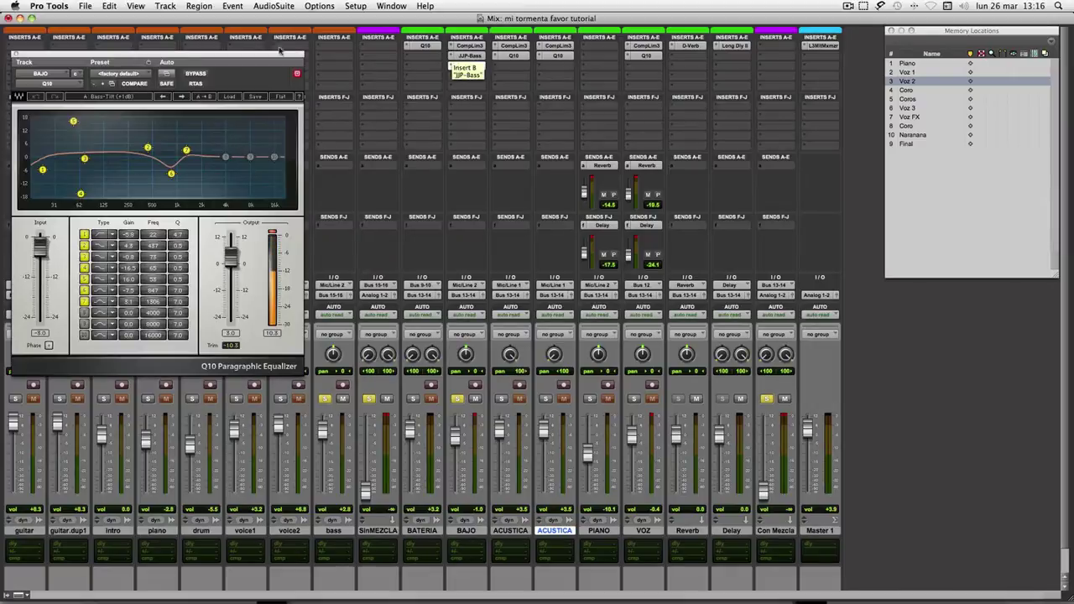
drag(237, 58, 233, 107)
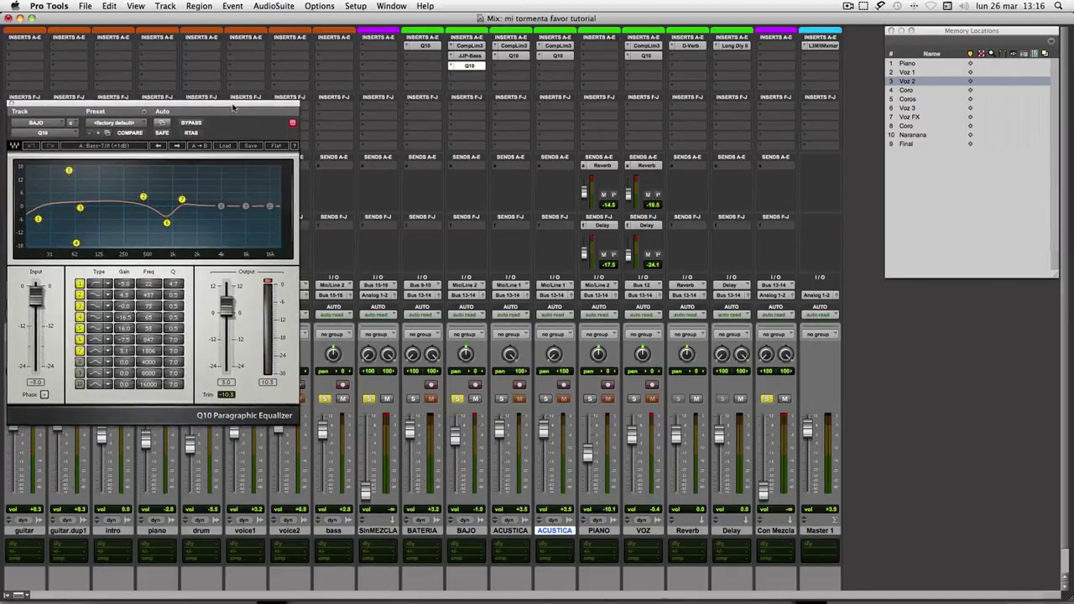
click(469, 56)
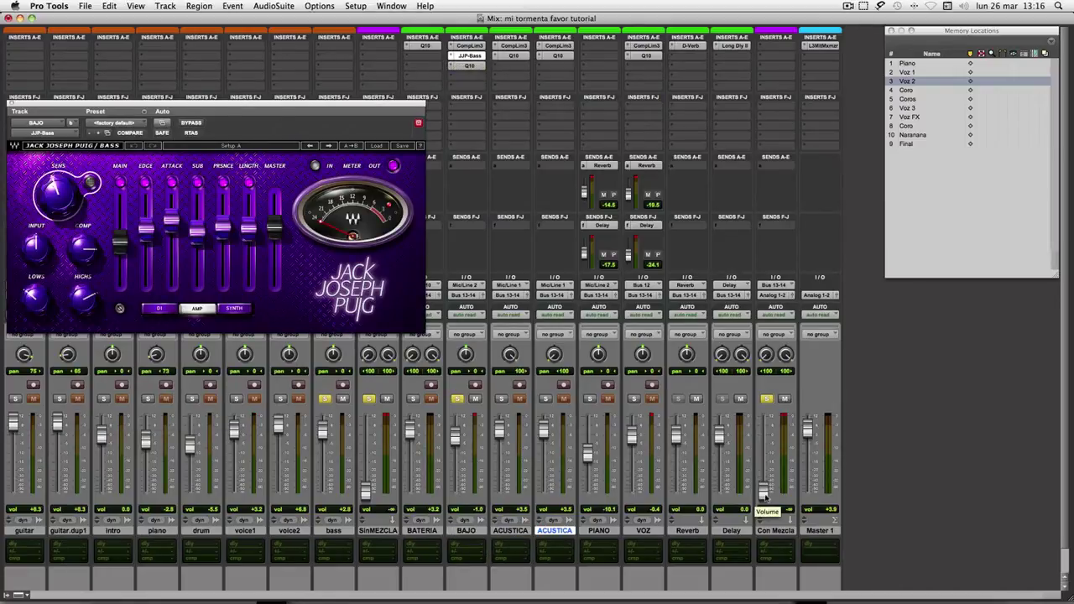
Raise the Con Mezcla fader and settle it at about -1 dB, then close the JJP-Bass plug-in window.
drag(766, 496, 767, 431)
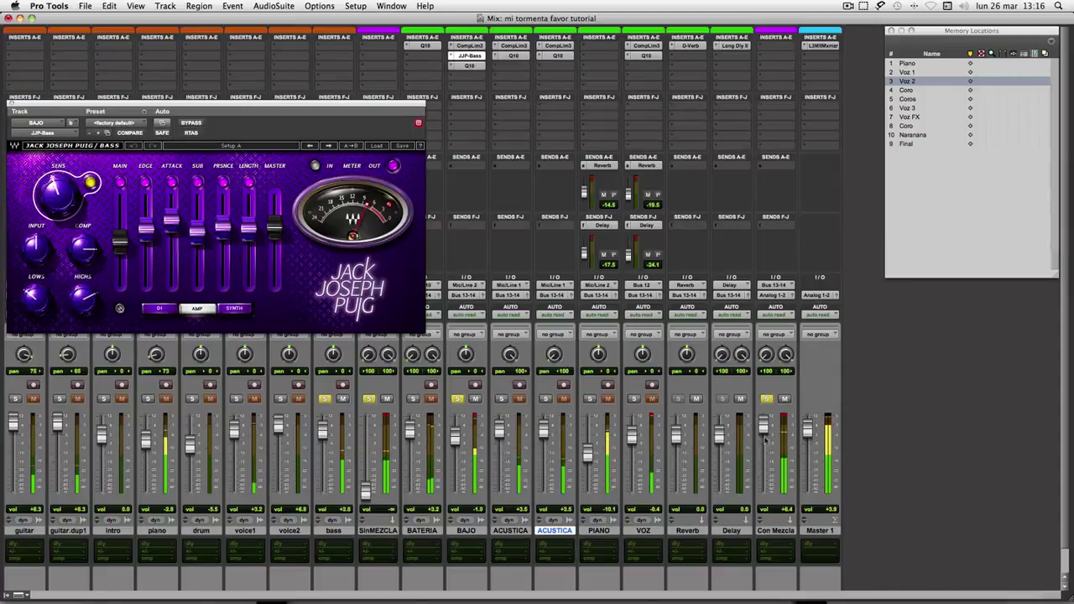
drag(765, 430, 766, 437)
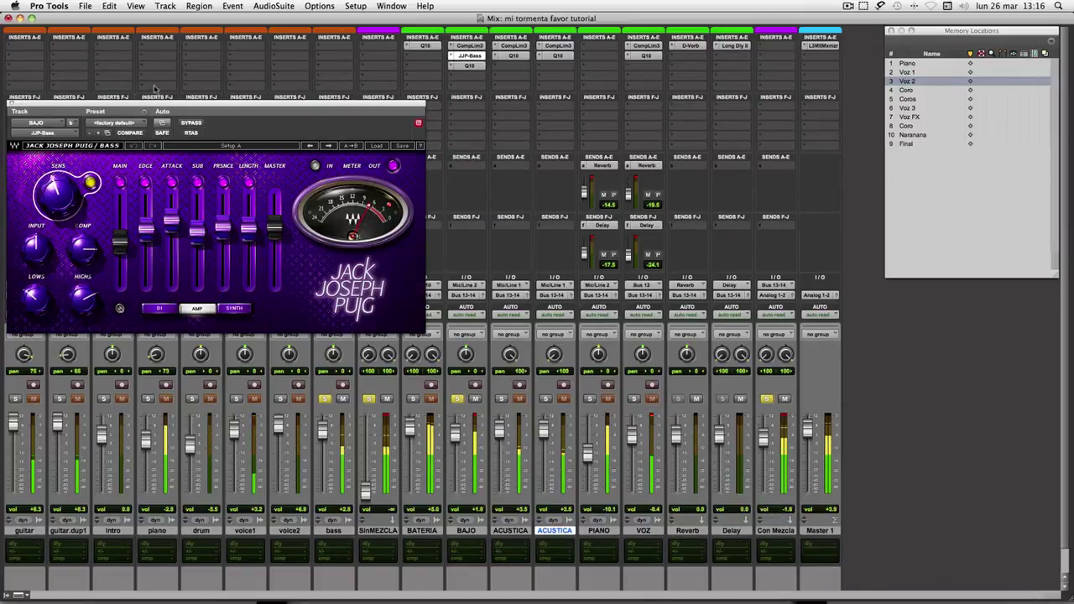
drag(60, 104, 159, 81)
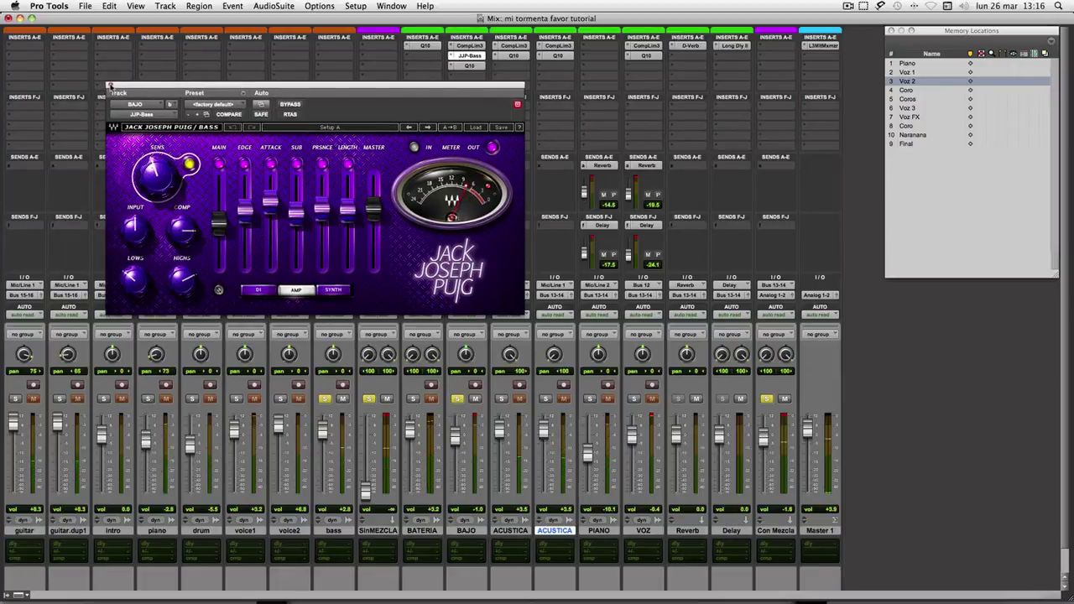
click(110, 86)
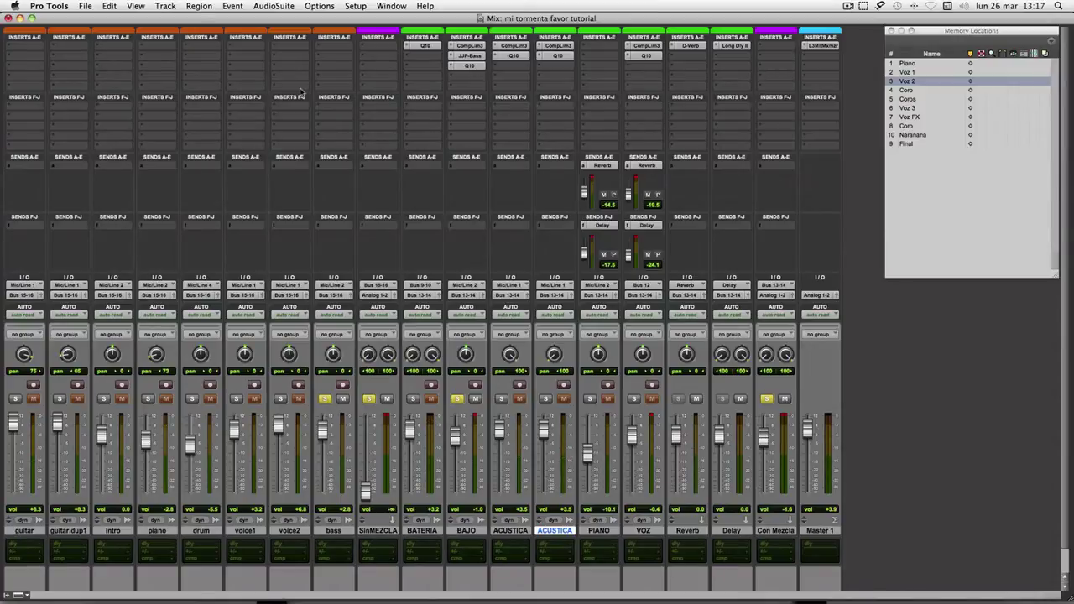
Check the BAJO waveform in the Edit window, then return to the Mix window and unsolo BAJO.
key(super+equal)
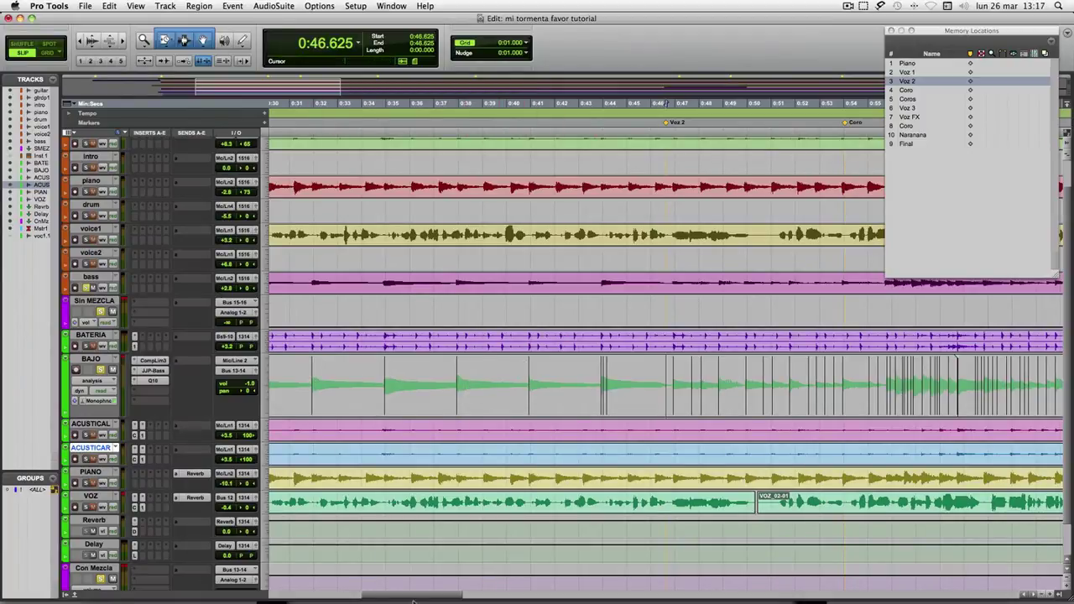
mouse_move(412, 598)
mouse_down()
mouse_move(369, 600)
mouse_move(413, 599)
mouse_up()
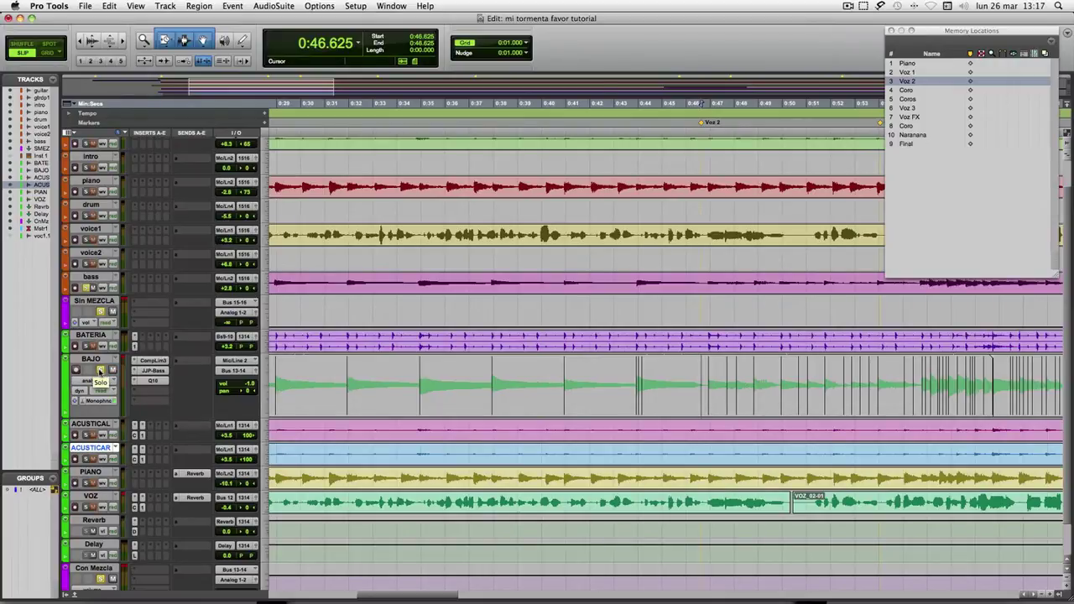
key(super+equal)
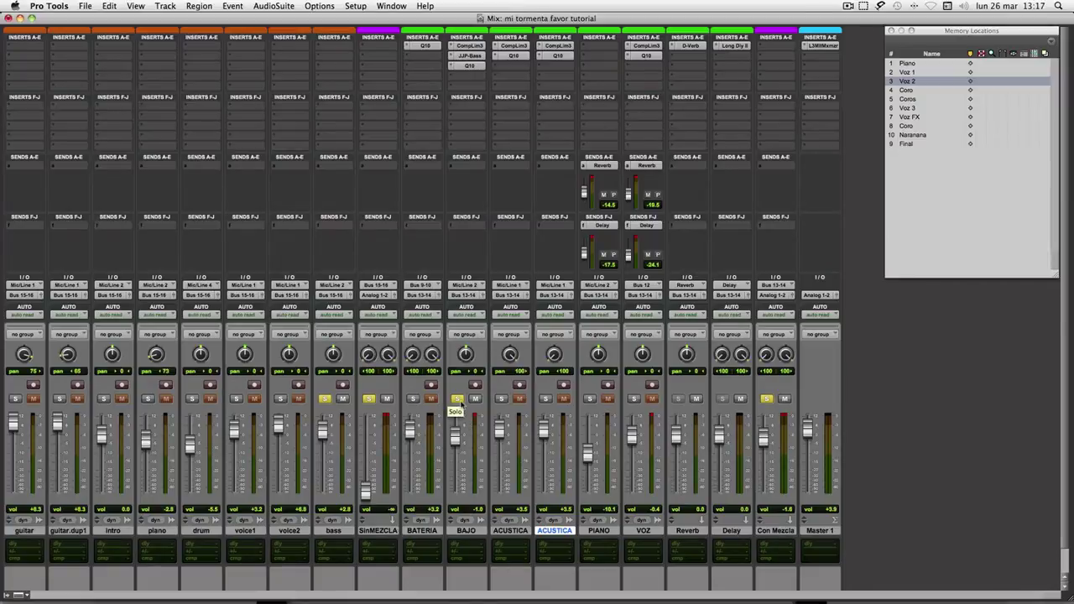
click(457, 399)
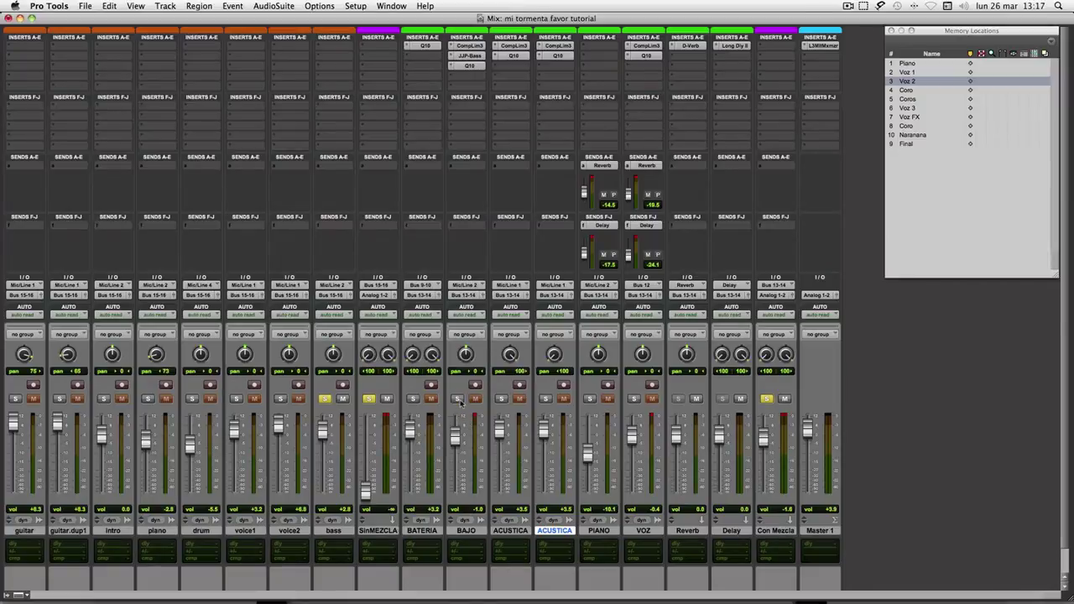
Unsolo the bass track, solo voice1 and voice2, and pull the Con Mezcla fader down to silence.
click(325, 399)
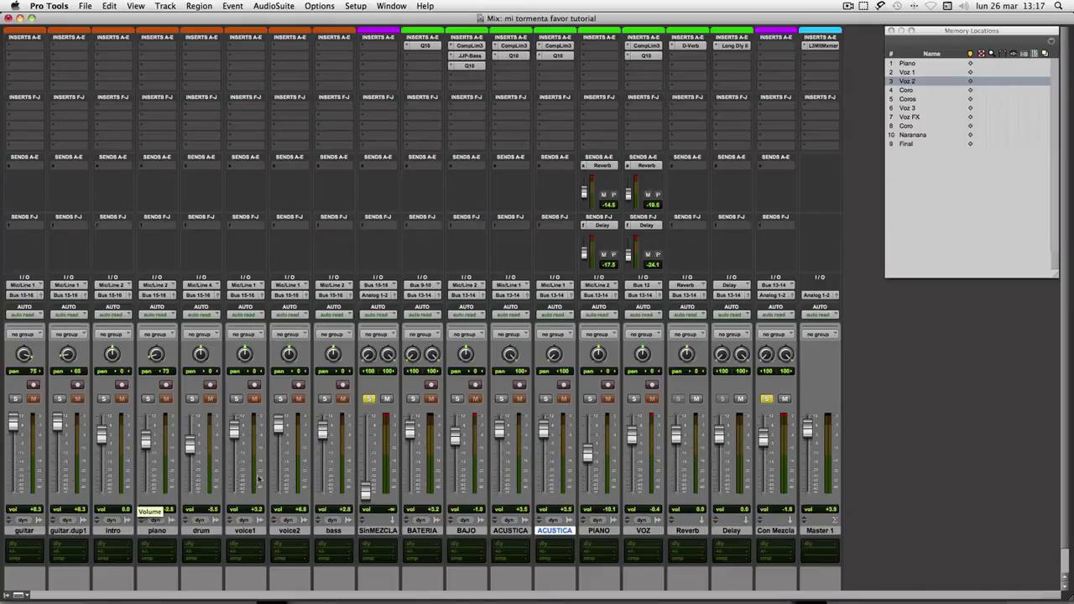
click(236, 399)
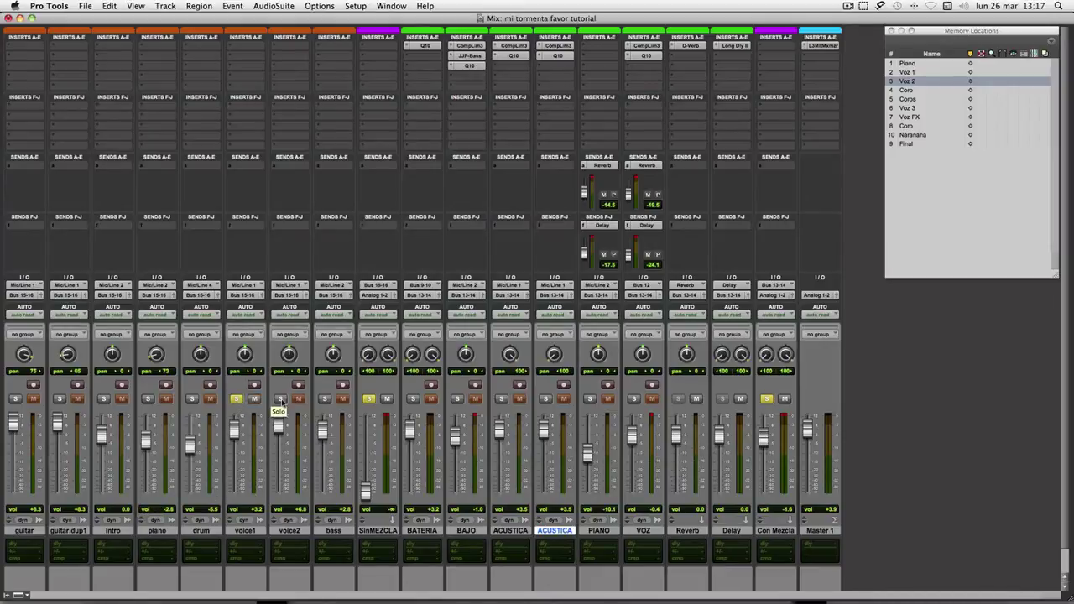
click(279, 400)
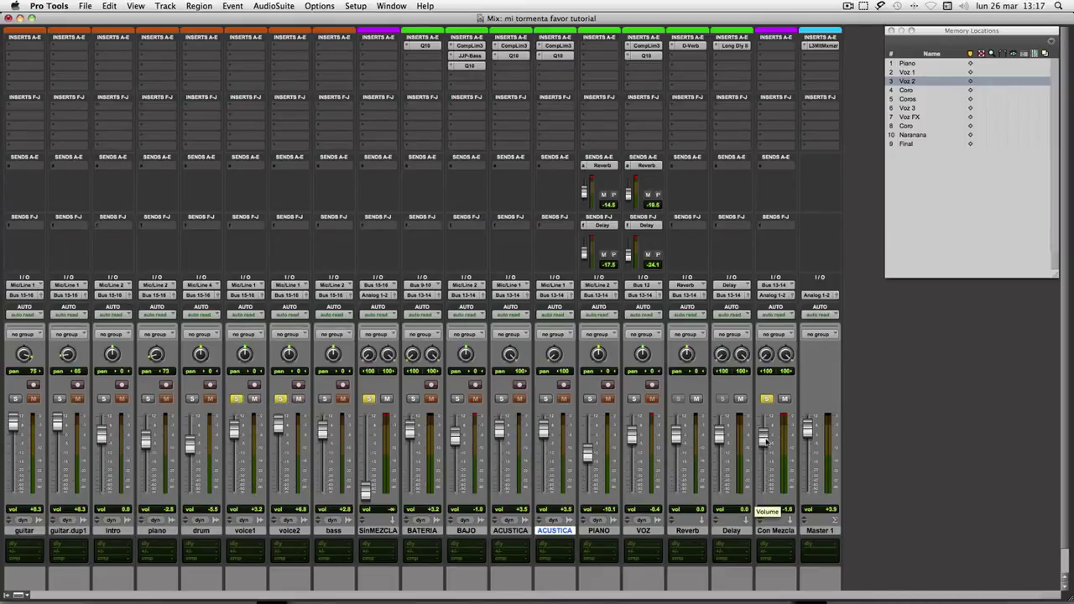
drag(765, 442, 764, 508)
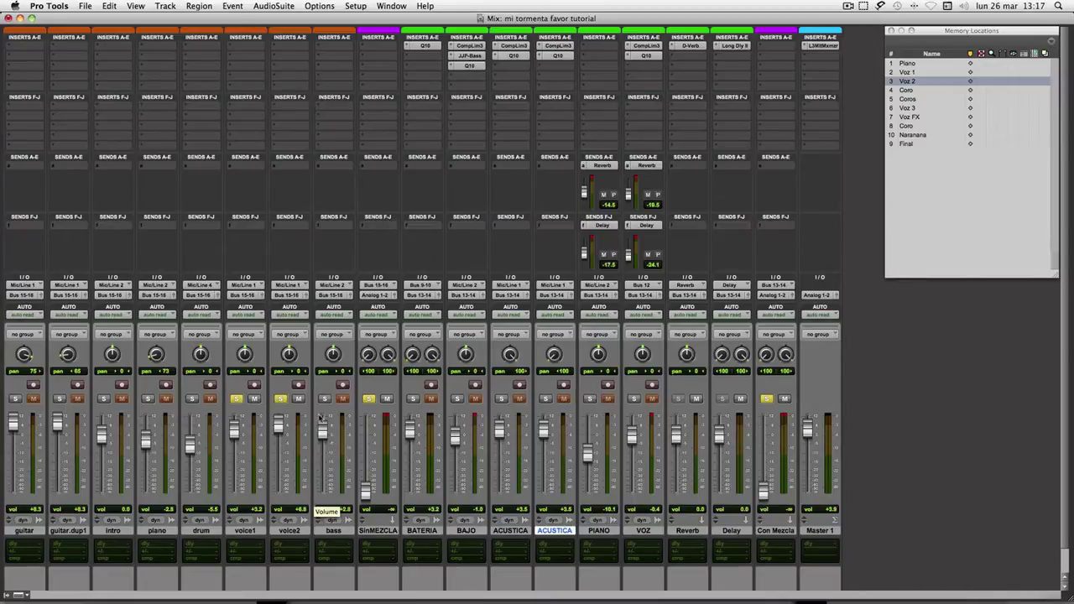
Play the unmixed voices from the Voz 1 memory location and settle the SinMEZCLA fader at about -3 dB.
key(super+Tab)
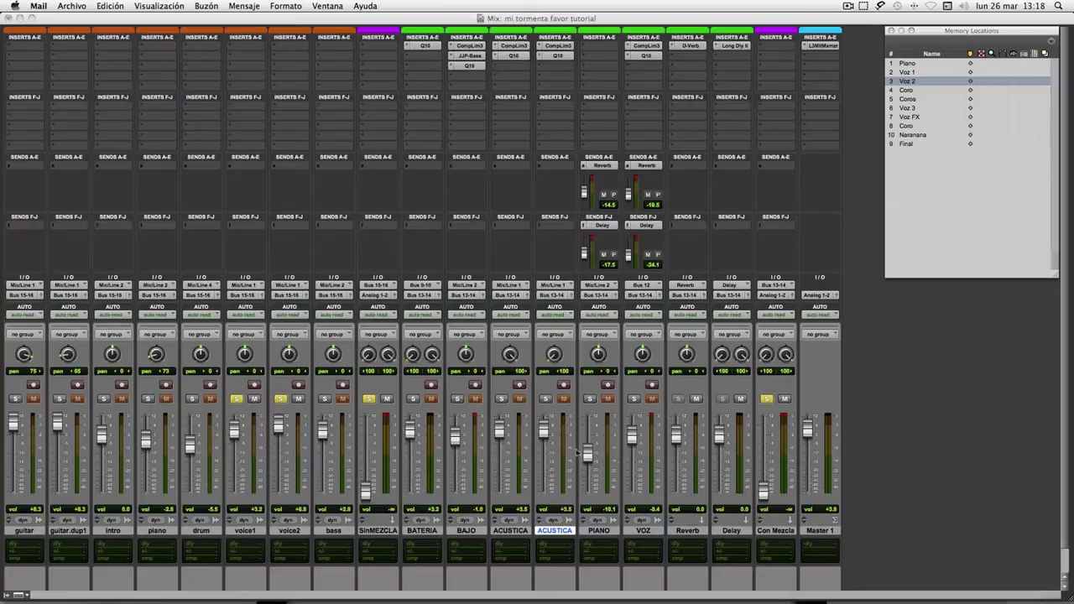
click(366, 492)
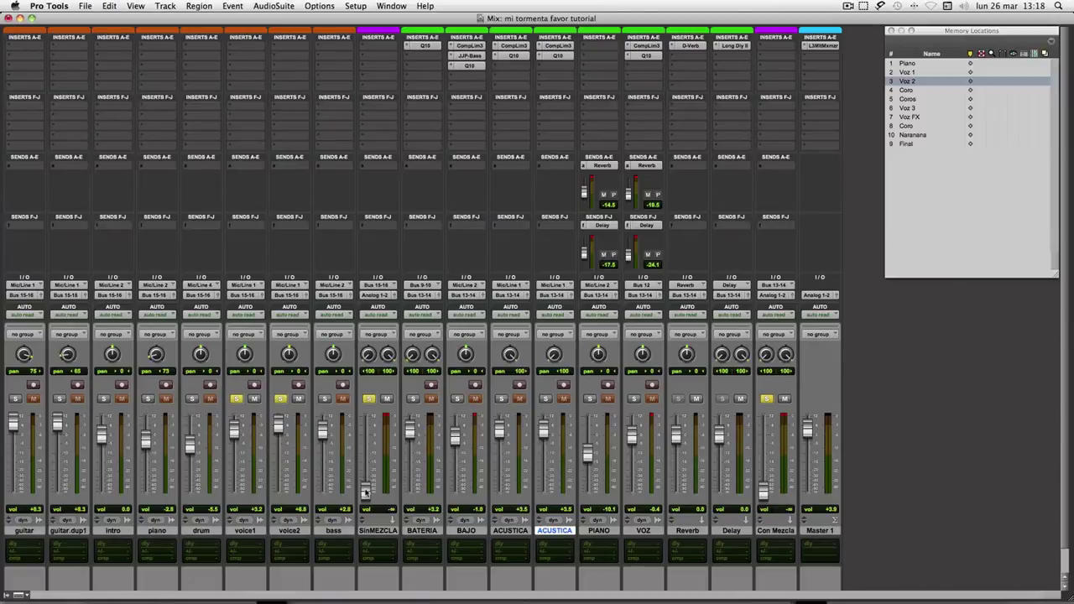
key(space)
drag(365, 492, 366, 439)
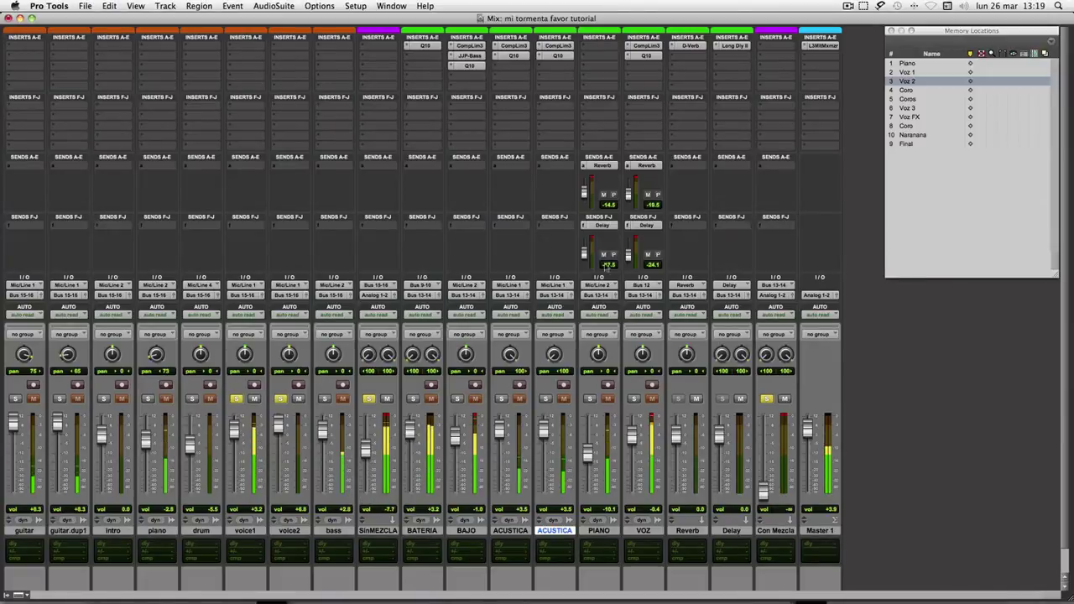
click(906, 73)
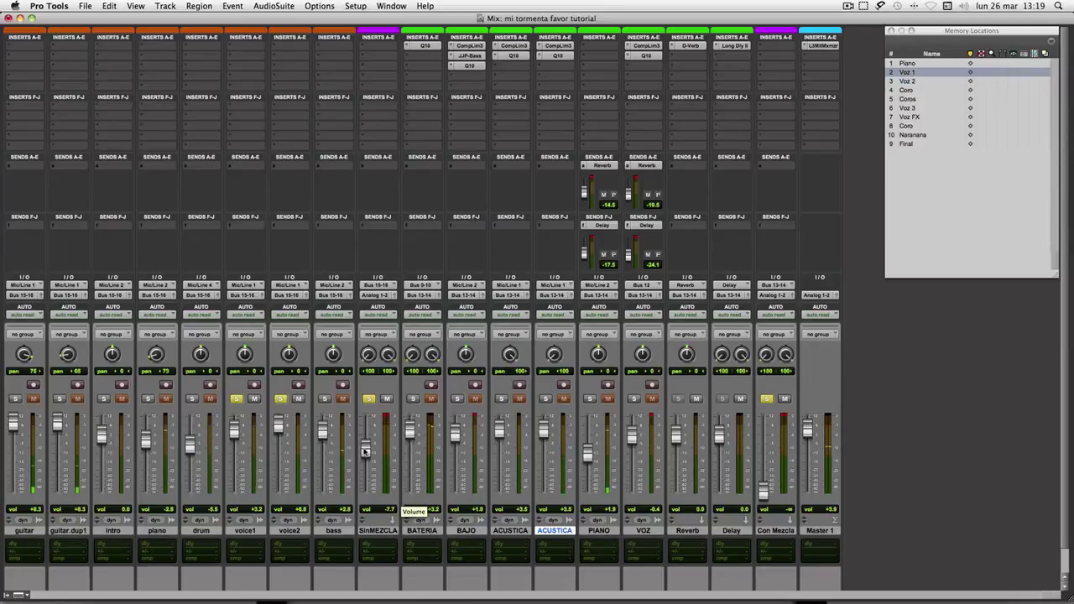
drag(366, 446, 368, 443)
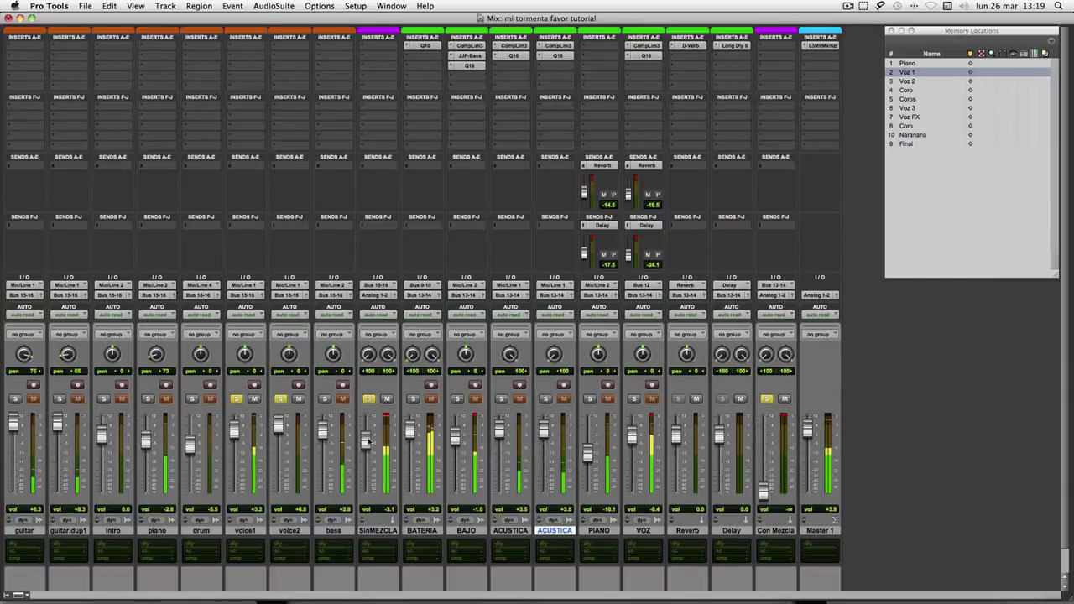
drag(368, 442, 367, 437)
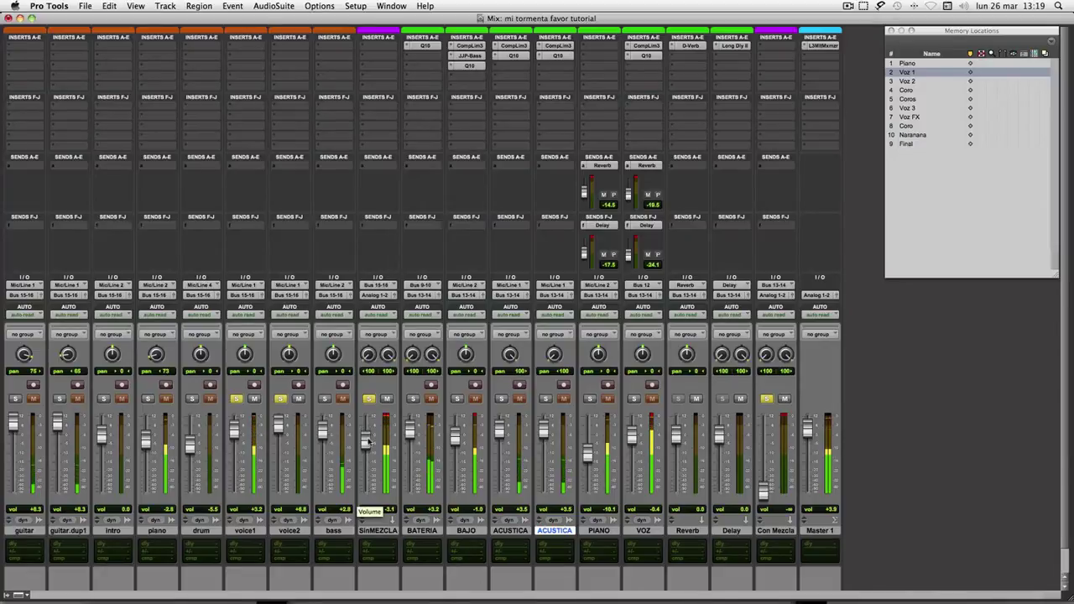
Listen from the Coro memory location, return to Voz 1 and pull the SinMEZCLA fader down to silence.
click(907, 90)
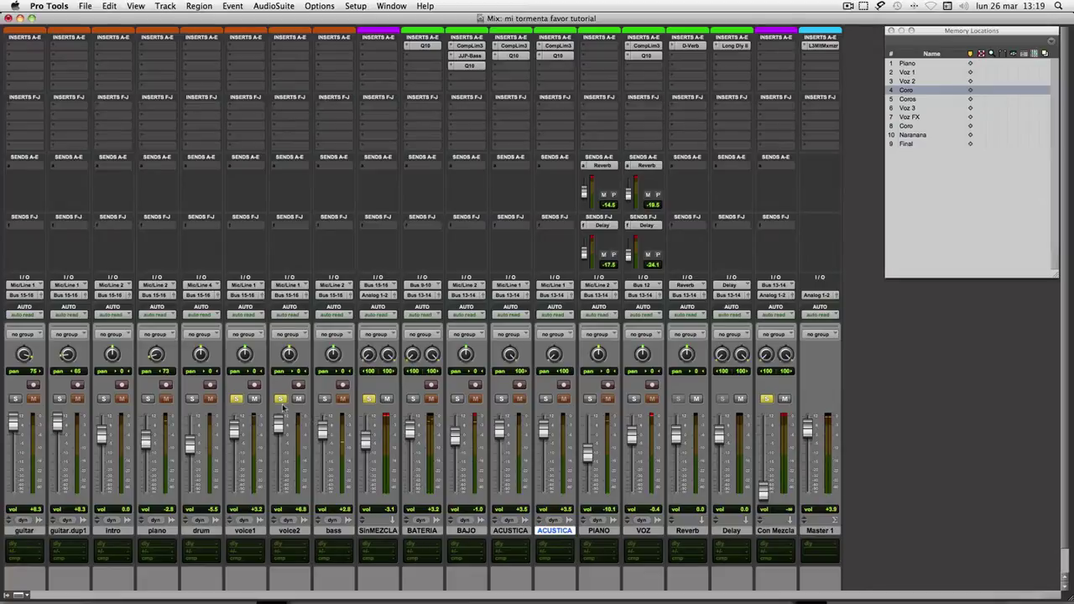
click(917, 74)
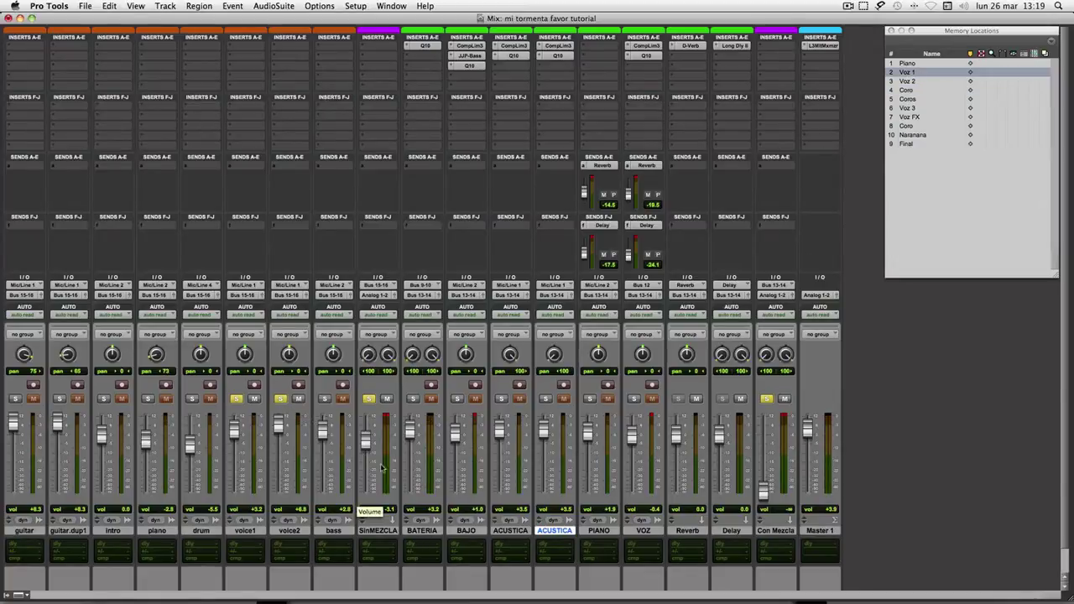
drag(366, 441, 373, 509)
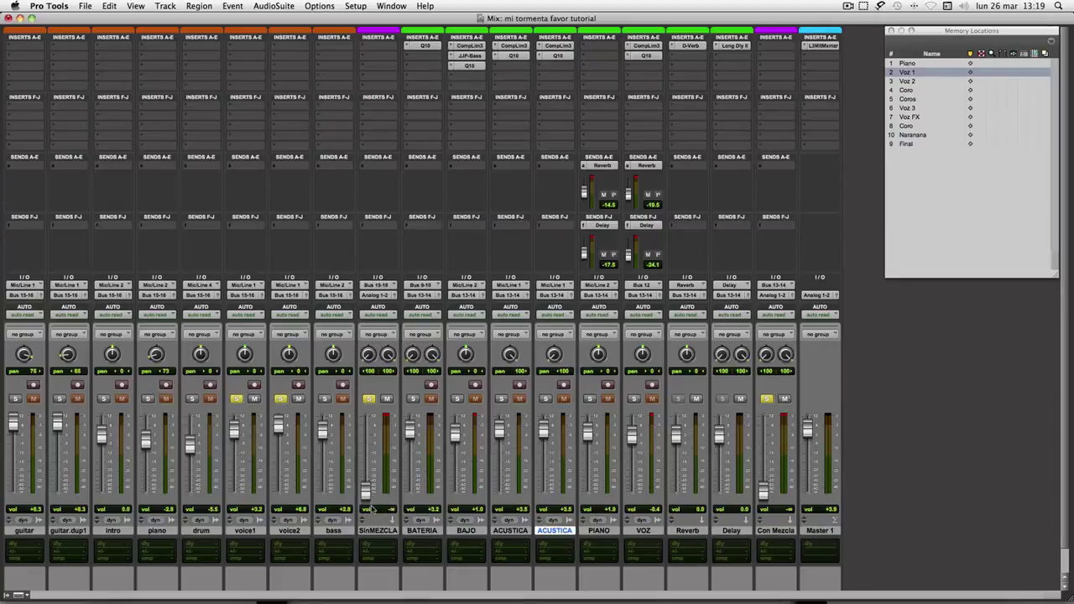
Examine the VOZ track's Compressor/Limiter, Q10 equalizer and Reverb send, then close their windows.
click(653, 534)
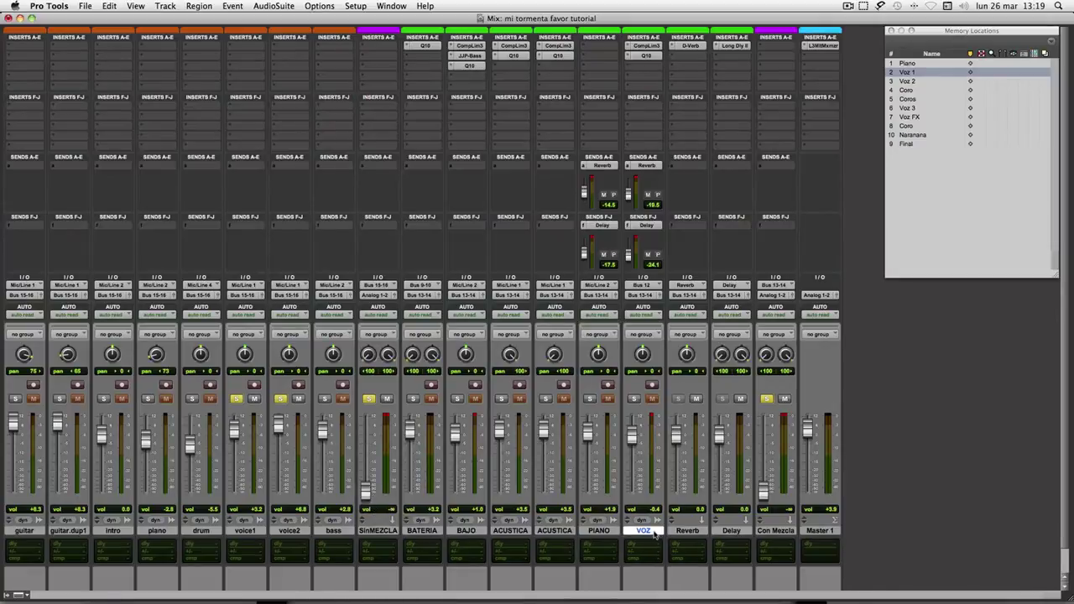
click(652, 48)
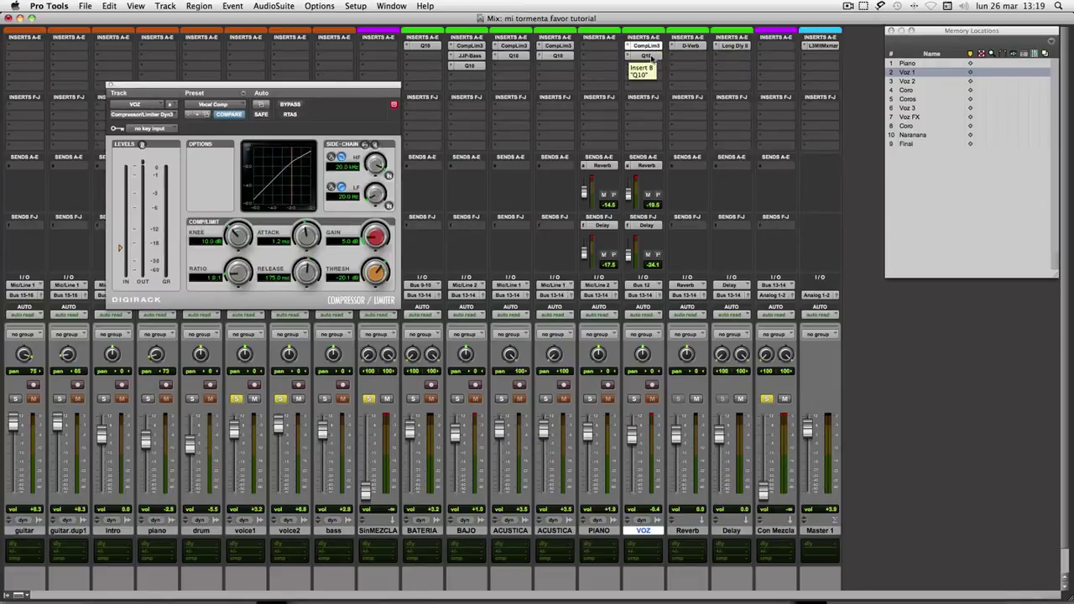
click(646, 56)
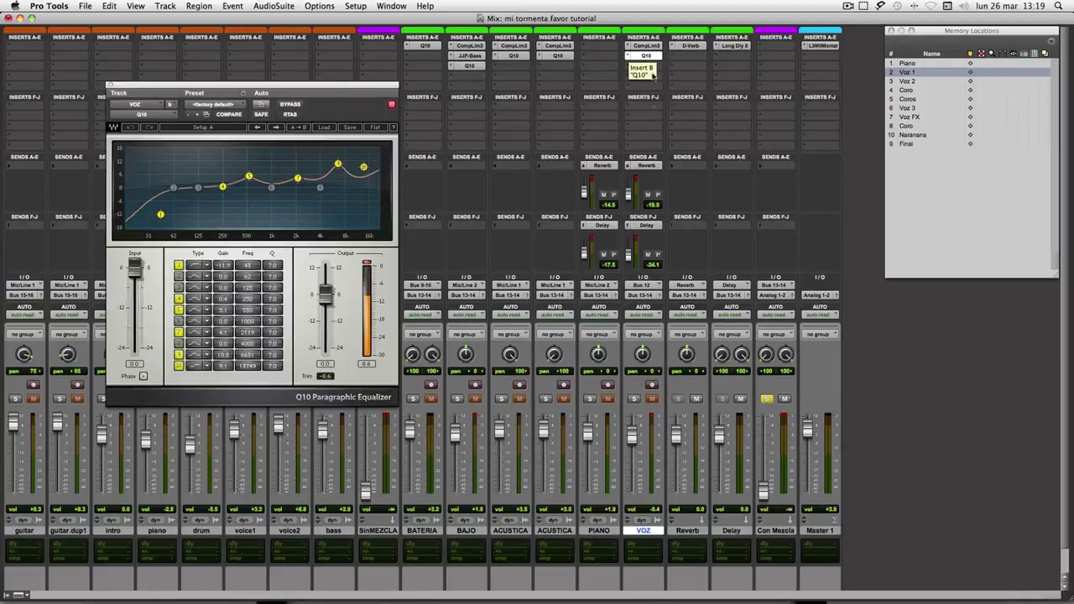
click(650, 167)
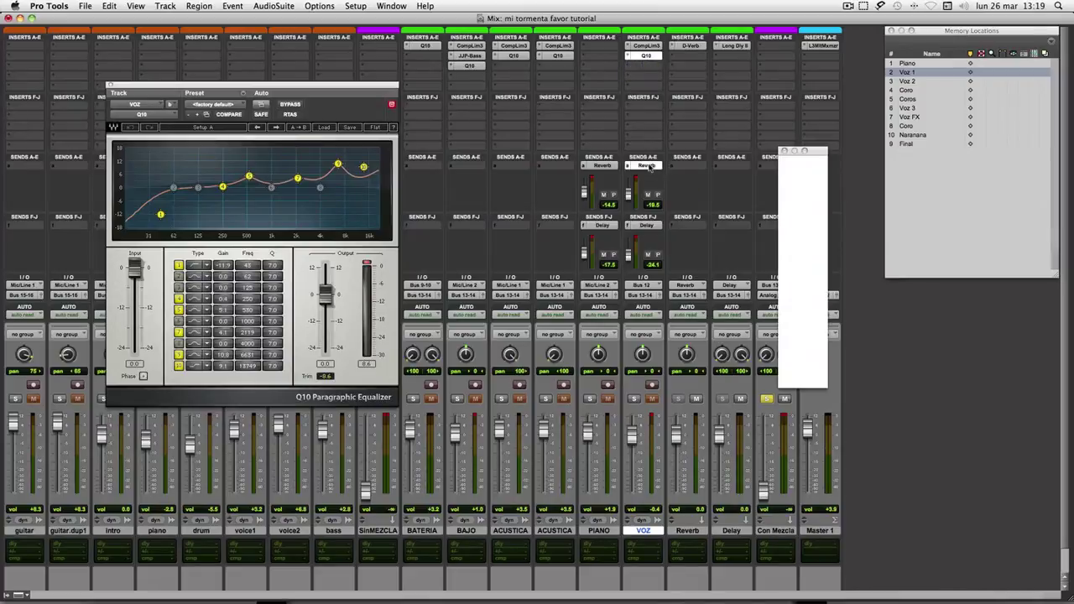
drag(802, 147, 859, 128)
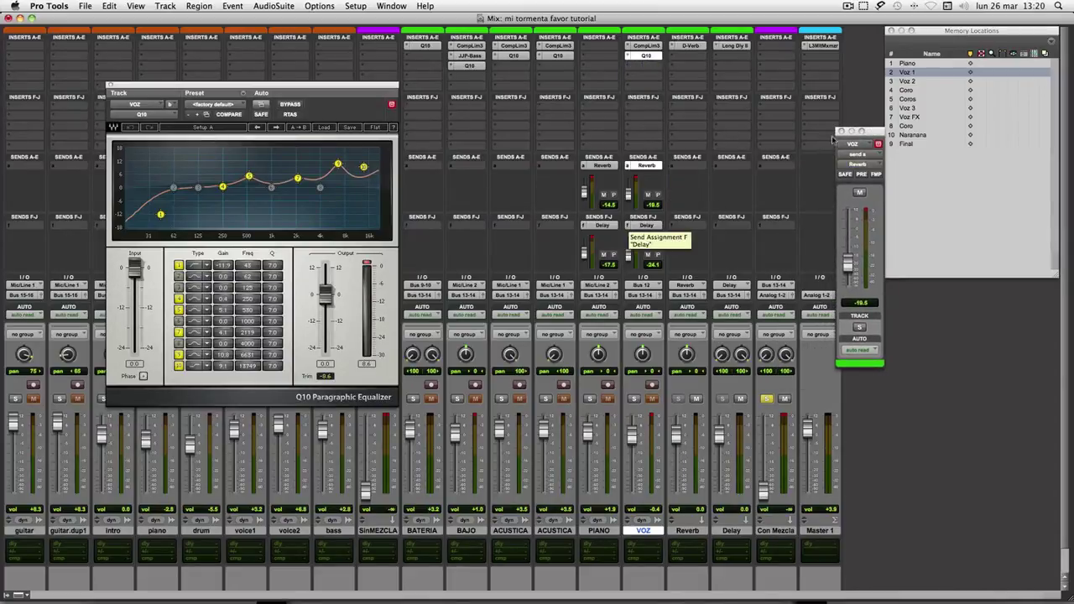
click(841, 132)
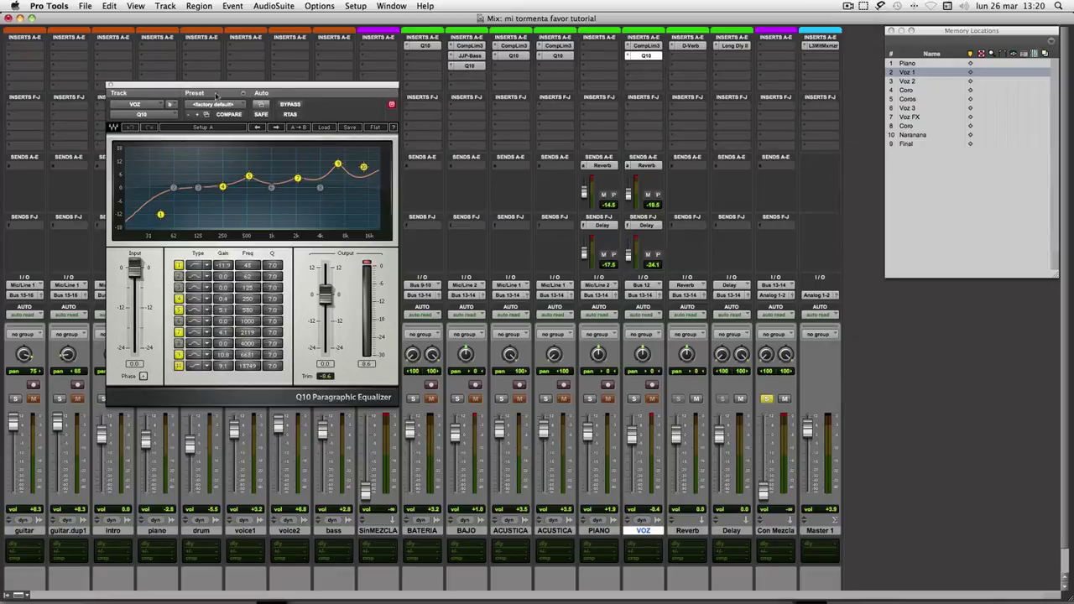
click(109, 88)
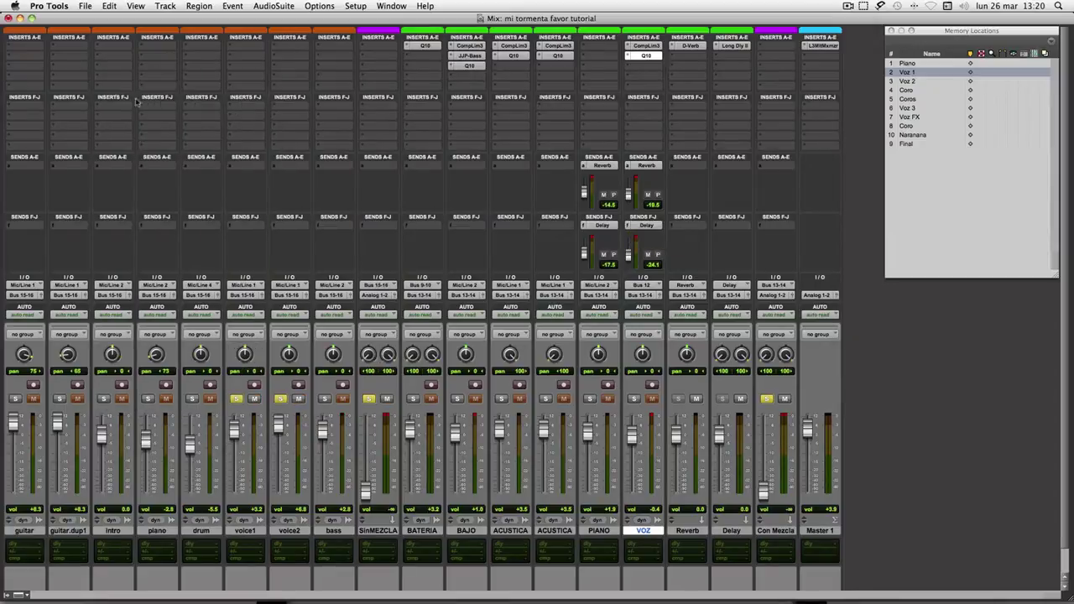
Solo the VOZ track with the Con Mezcla fader at about -5 dB and continue from the Coros memory location.
click(634, 400)
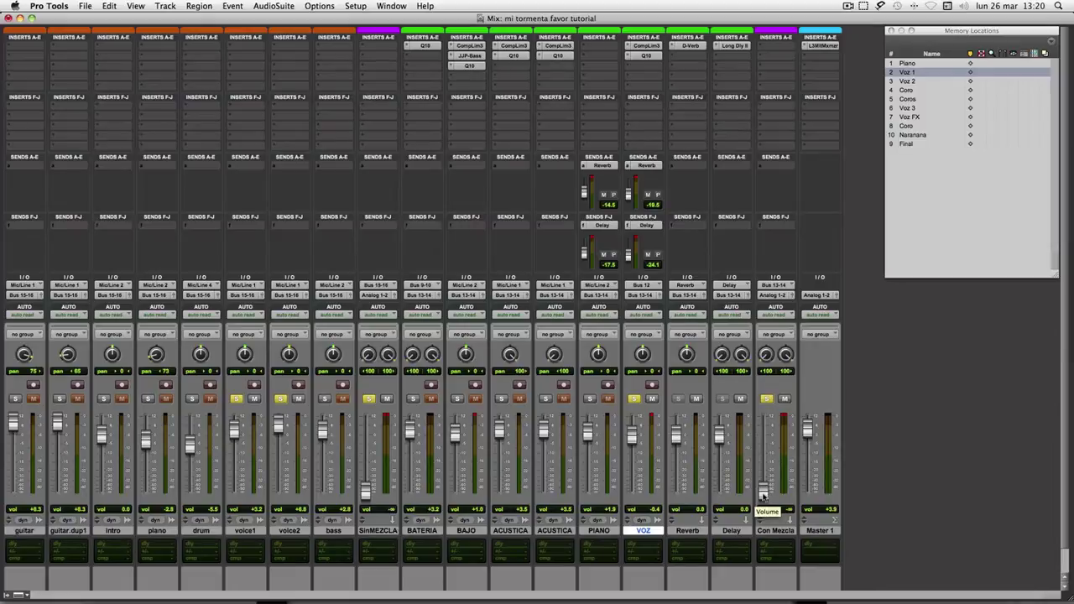
drag(763, 496, 764, 449)
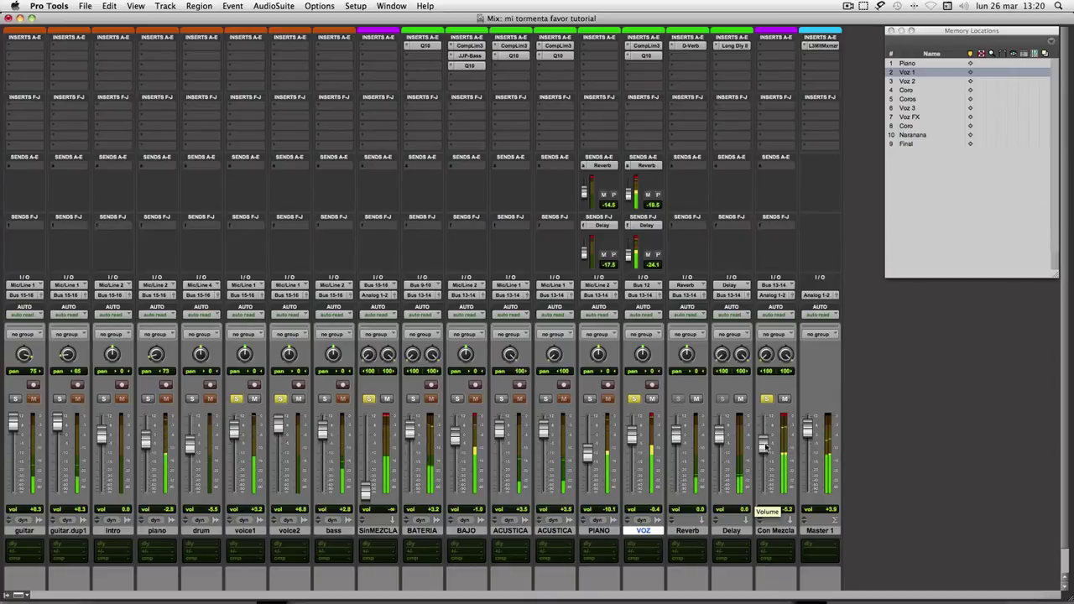
click(908, 99)
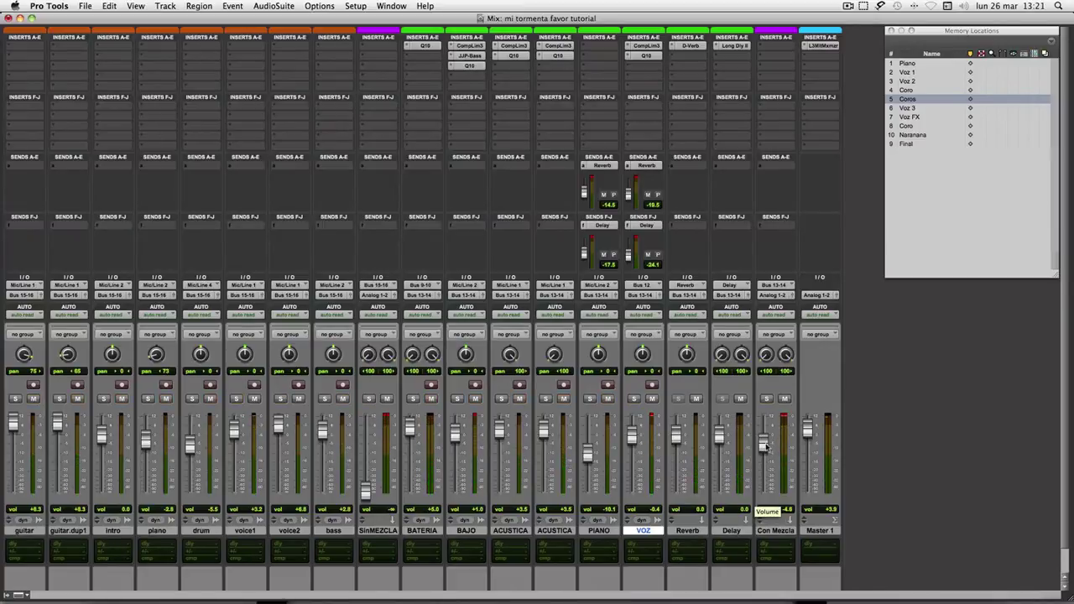
Silence Con Mezcla and play the unmixed song from Voz 1, settling the SinMEZCLA fader at about -4 dB.
drag(763, 445, 764, 491)
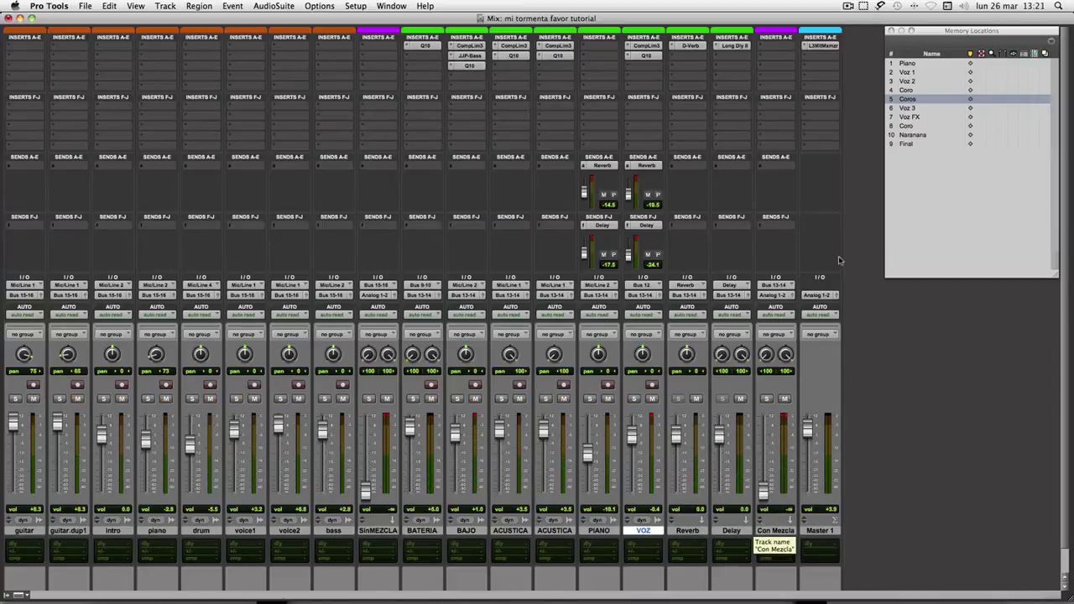
click(924, 74)
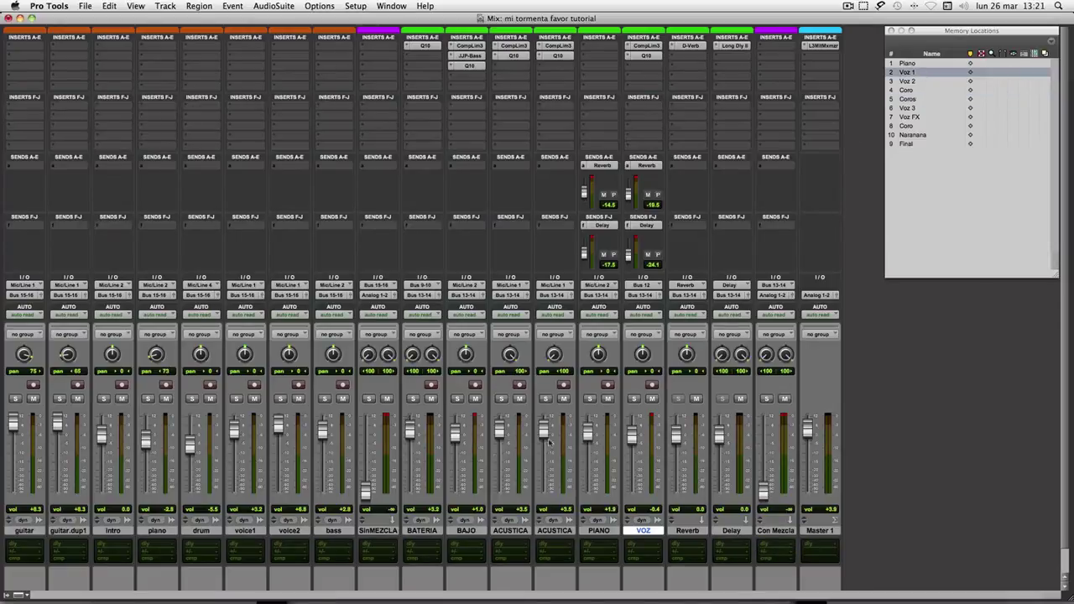
drag(366, 496, 364, 439)
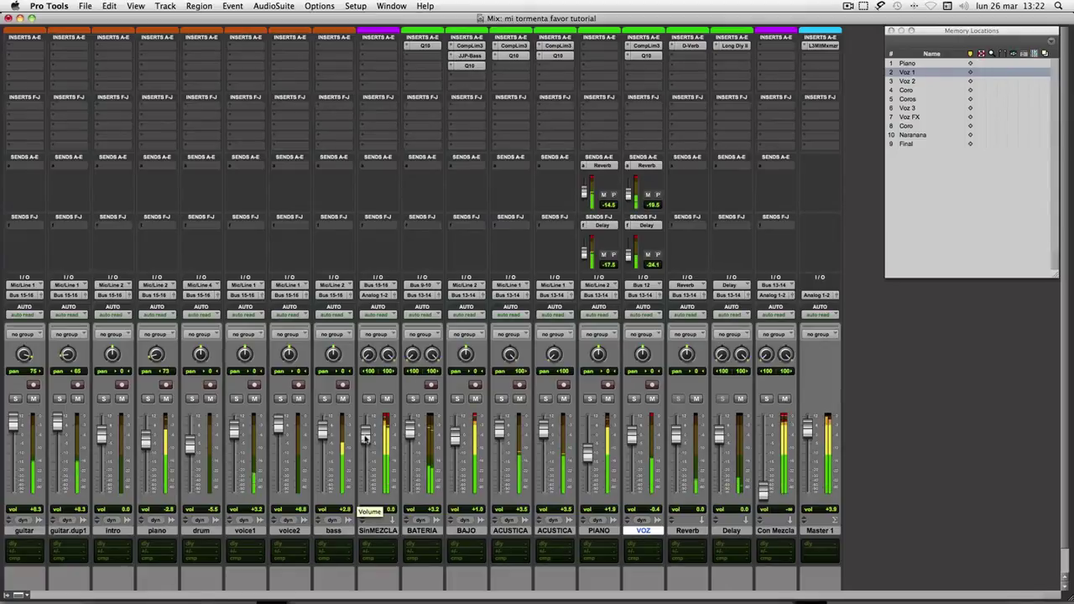
drag(366, 439, 365, 447)
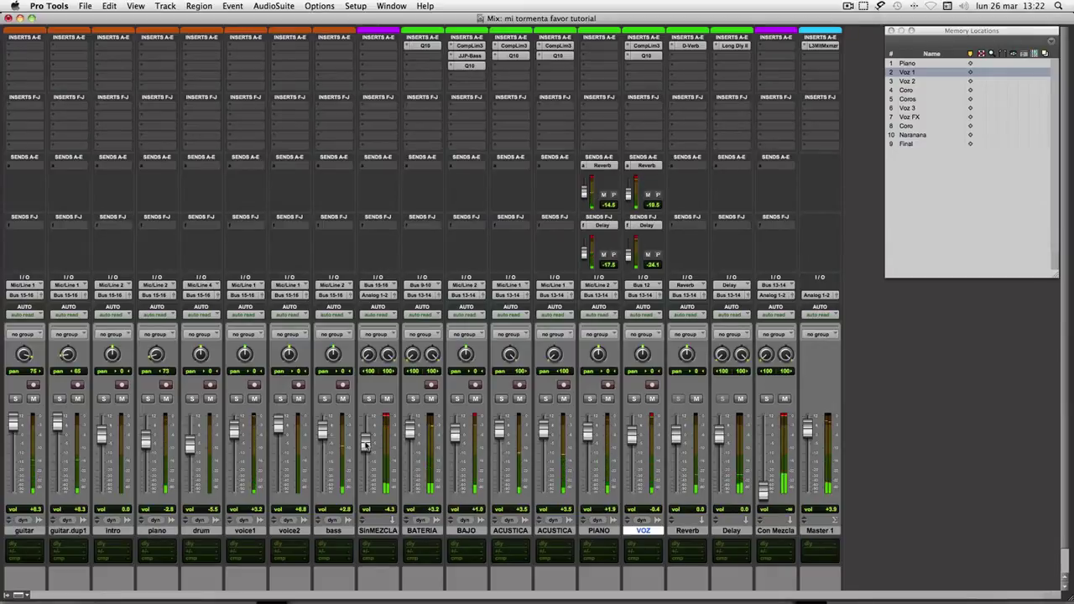
Switch to the mixed version by silencing SinMEZCLA and raising the Con Mezcla fader to about -5 dB.
drag(365, 445, 366, 502)
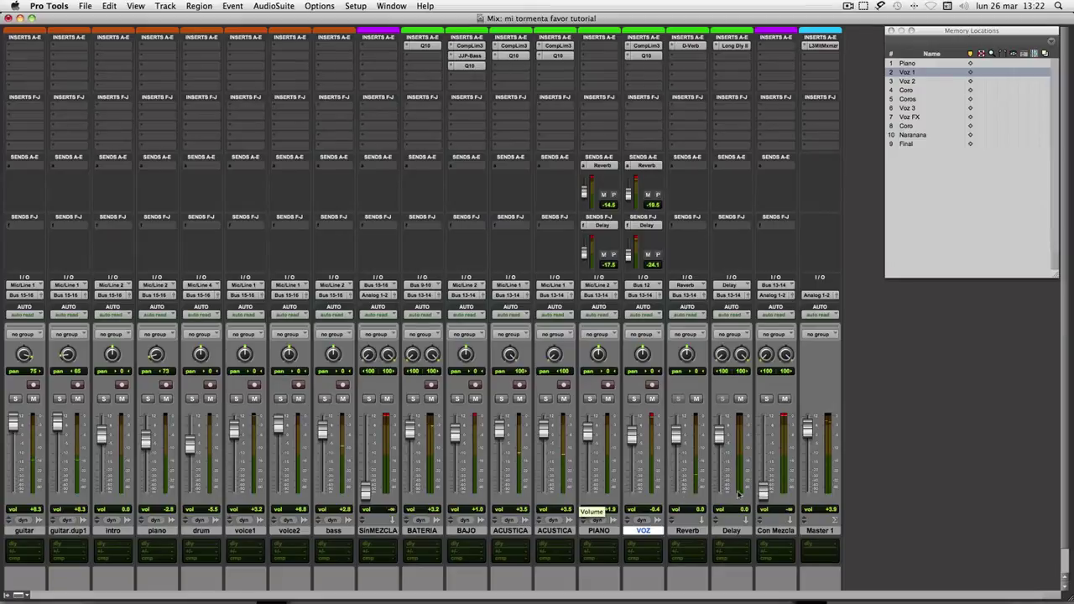
drag(764, 491, 764, 447)
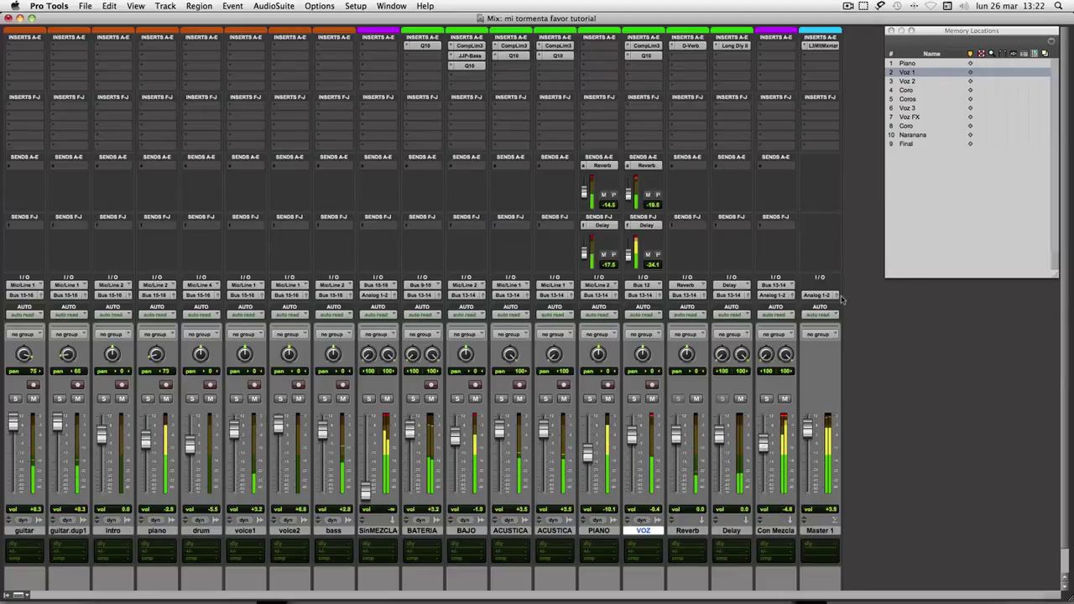
Play the unmixed version from the Coro memory location with SinMEZCLA at about -6 dB, then pull its fader to silence.
click(907, 91)
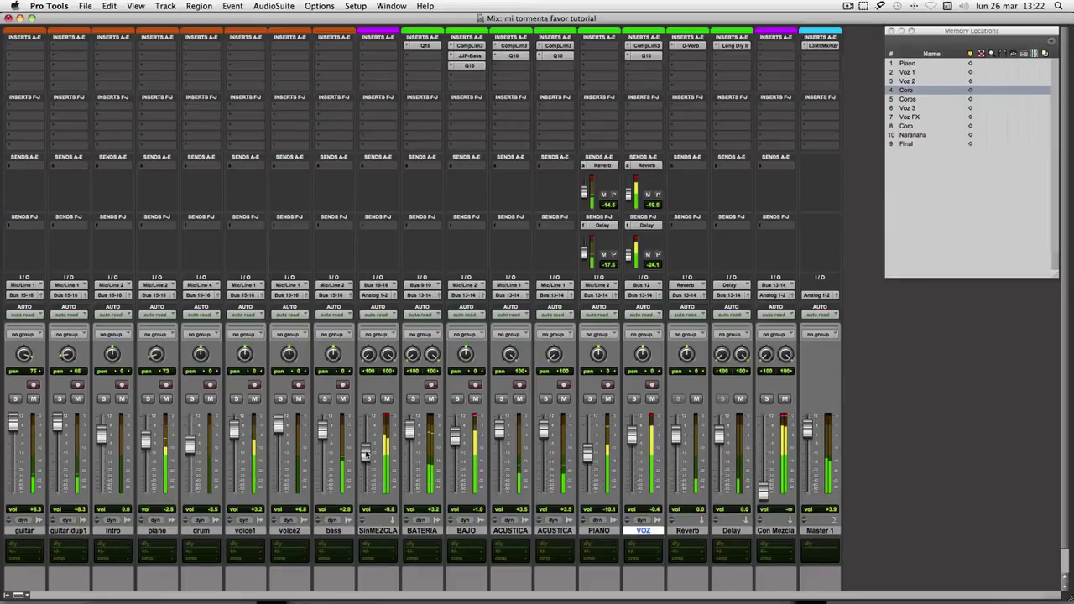
drag(366, 454, 366, 447)
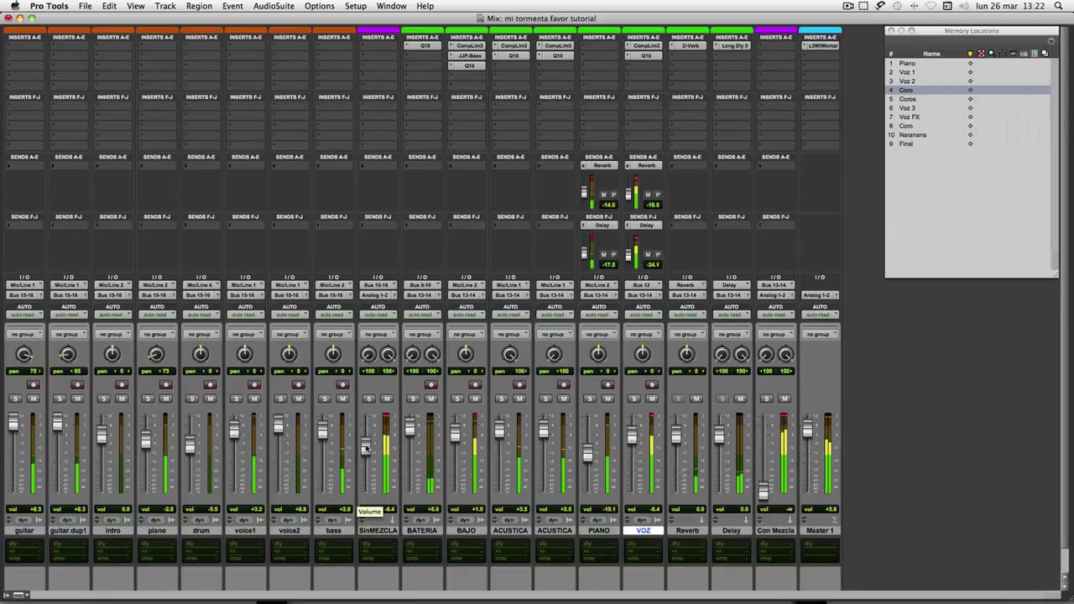
drag(365, 447, 365, 491)
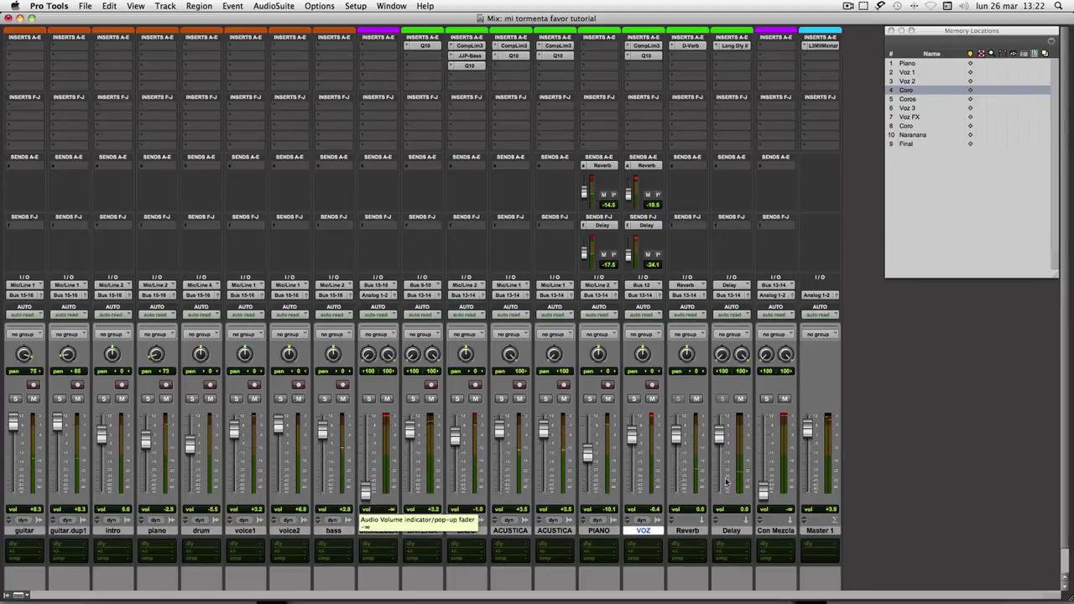
Settle the Con Mezcla fader at about -8 dB, then raise the SinMEZCLA fader to about -5 dB.
drag(762, 491, 764, 446)
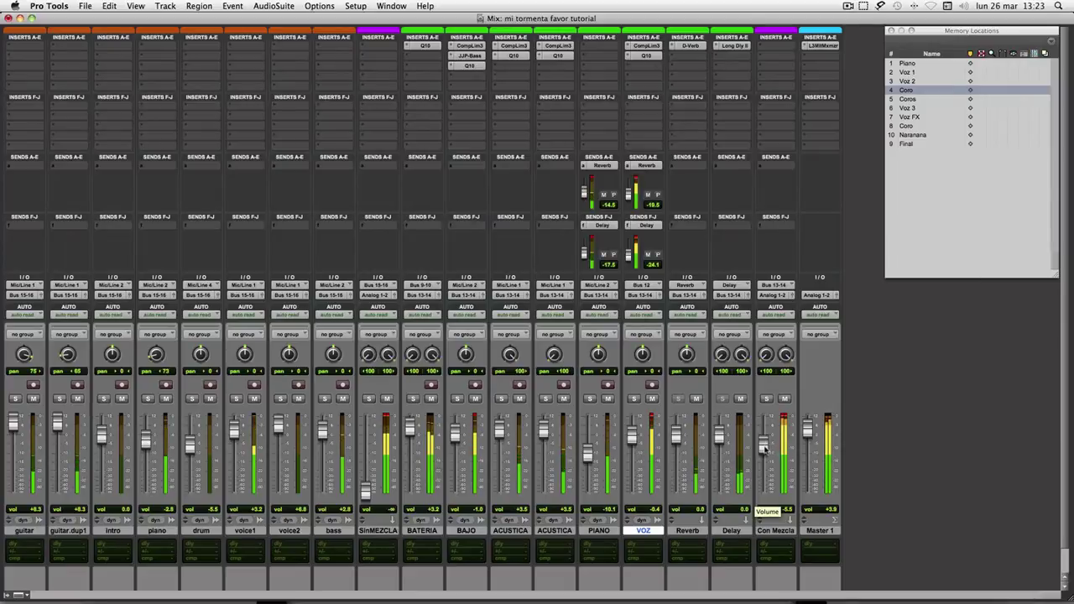
drag(765, 449, 765, 451)
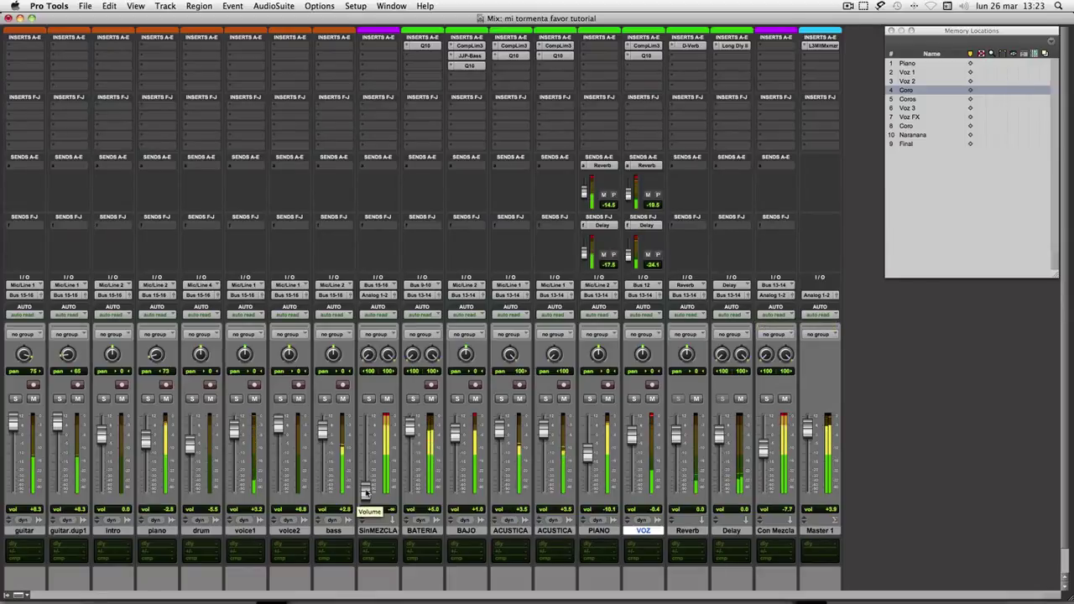
drag(366, 494, 366, 442)
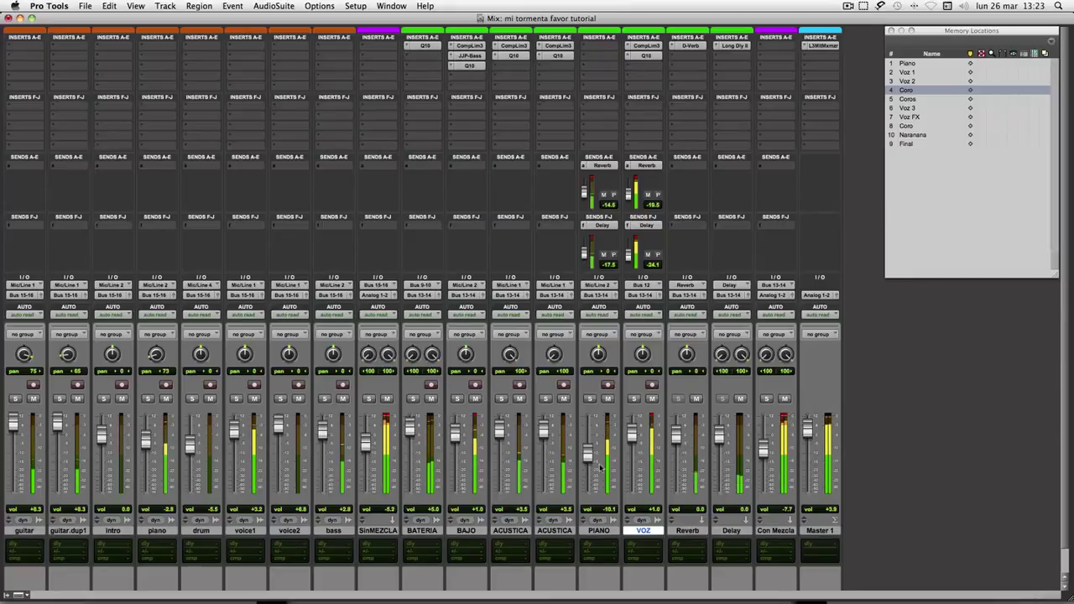
Silence Con Mezcla and play the unmixed song from the Voz FX memory location, settling the SinMEZCLA fader at about -8 dB.
drag(764, 453, 764, 496)
drag(365, 443, 366, 449)
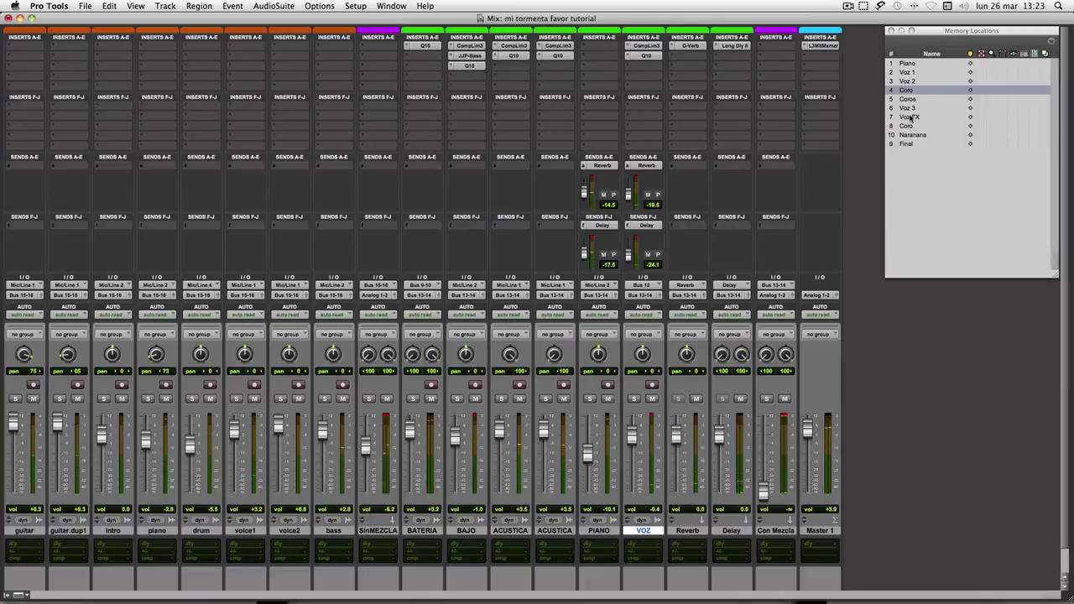
click(911, 117)
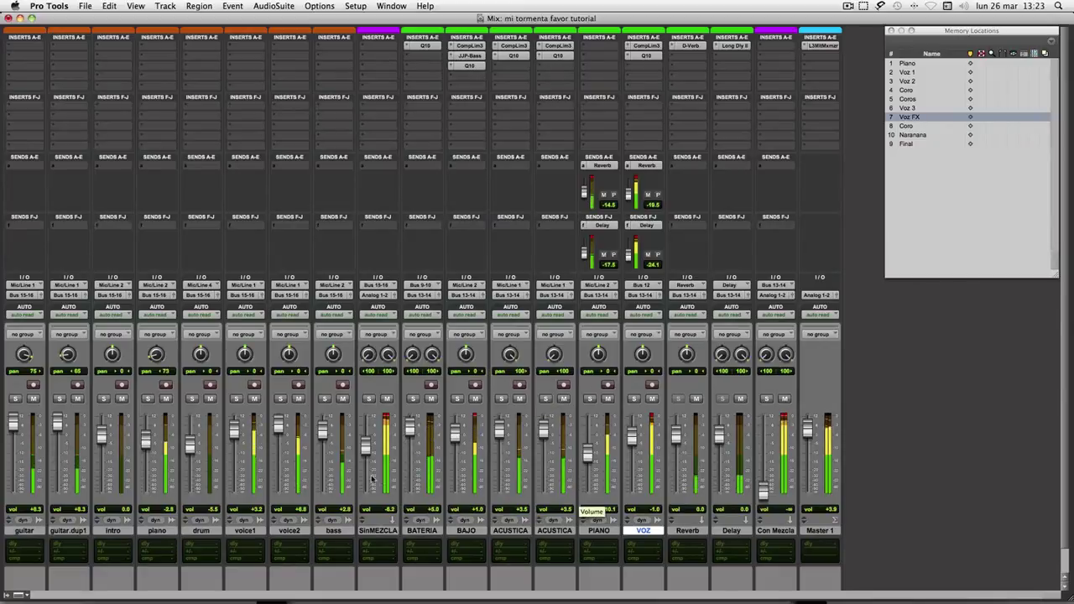
drag(366, 452, 365, 454)
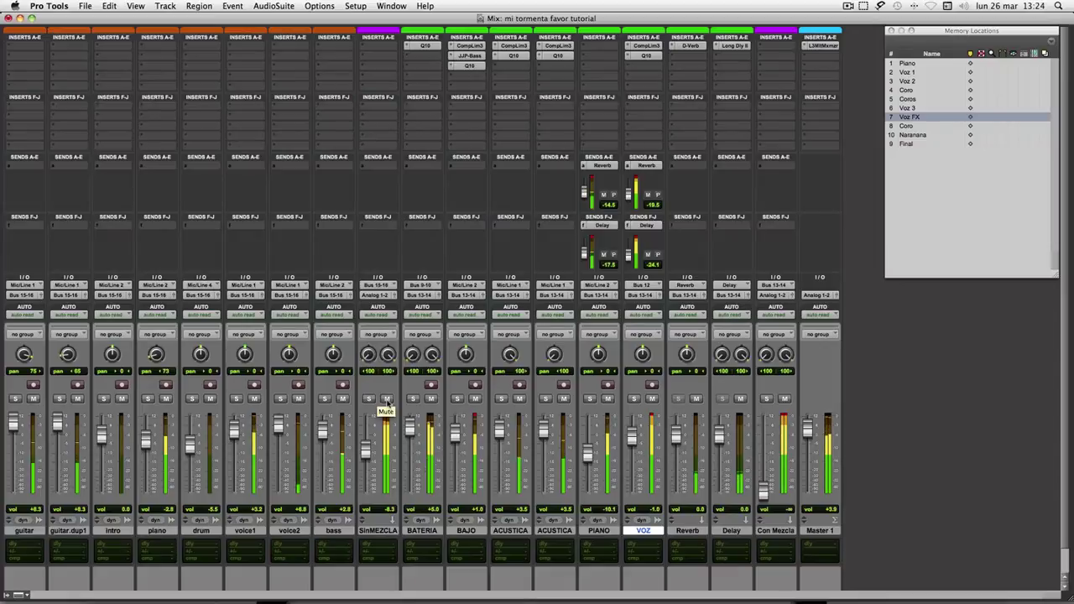
Switch to the mixed version by muting SinMEZCLA and raising the Con Mezcla fader to about -7 dB.
drag(762, 489, 763, 450)
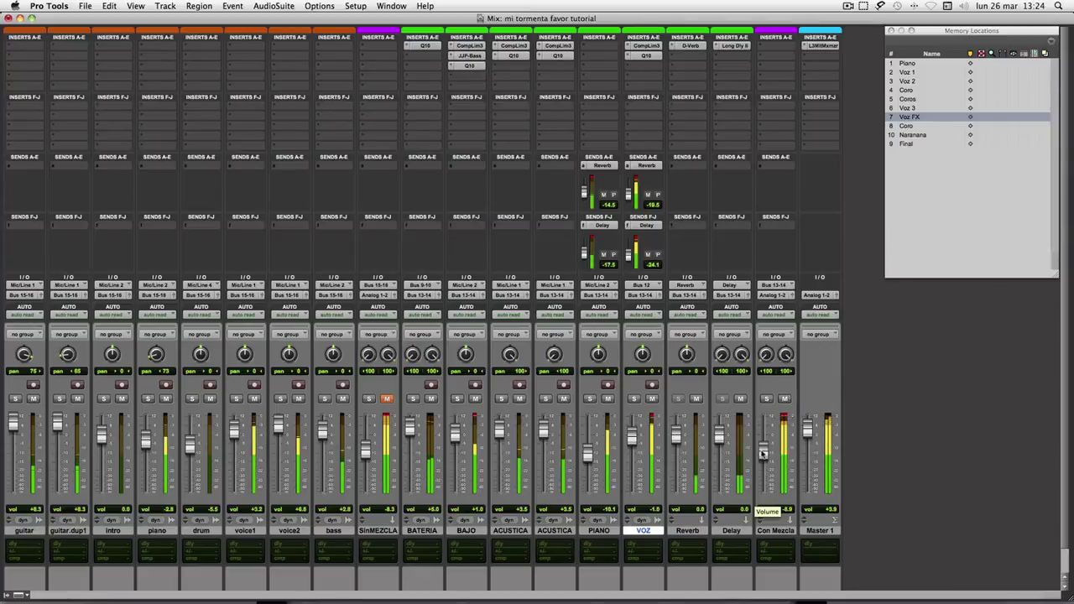
drag(763, 454, 764, 453)
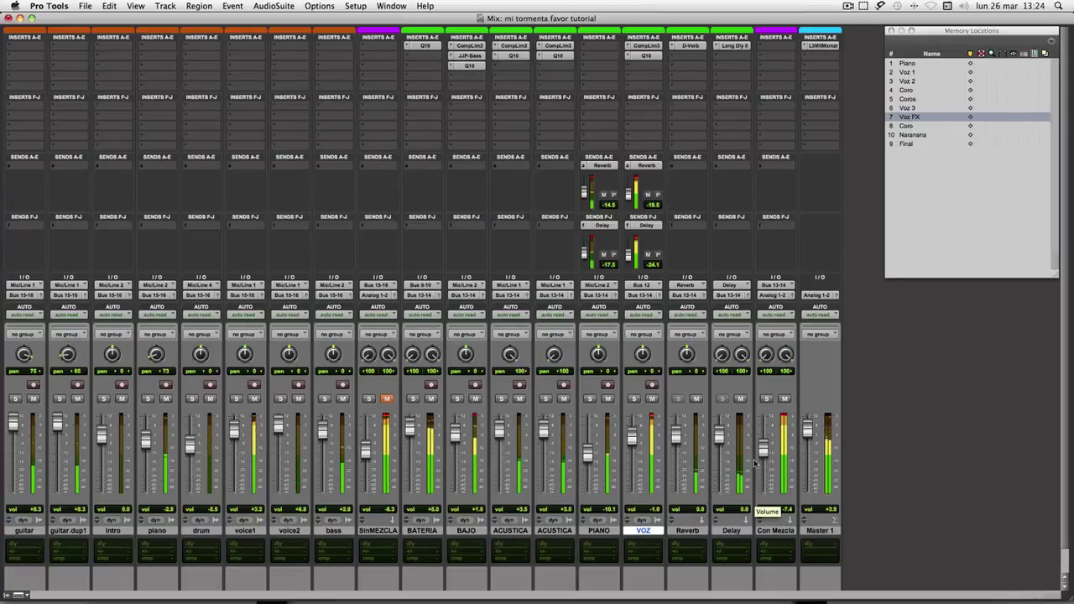
Play the unmixed song from the Final memory location with Con Mezcla muted, then mute SinMEZCLA and unmute Con Mezcla.
click(906, 144)
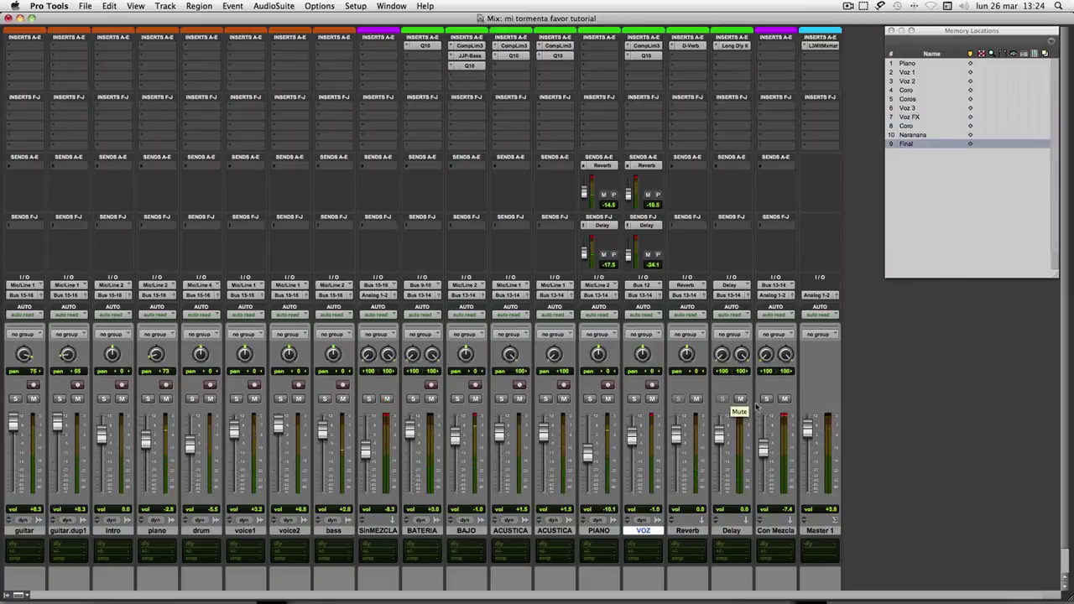
click(784, 399)
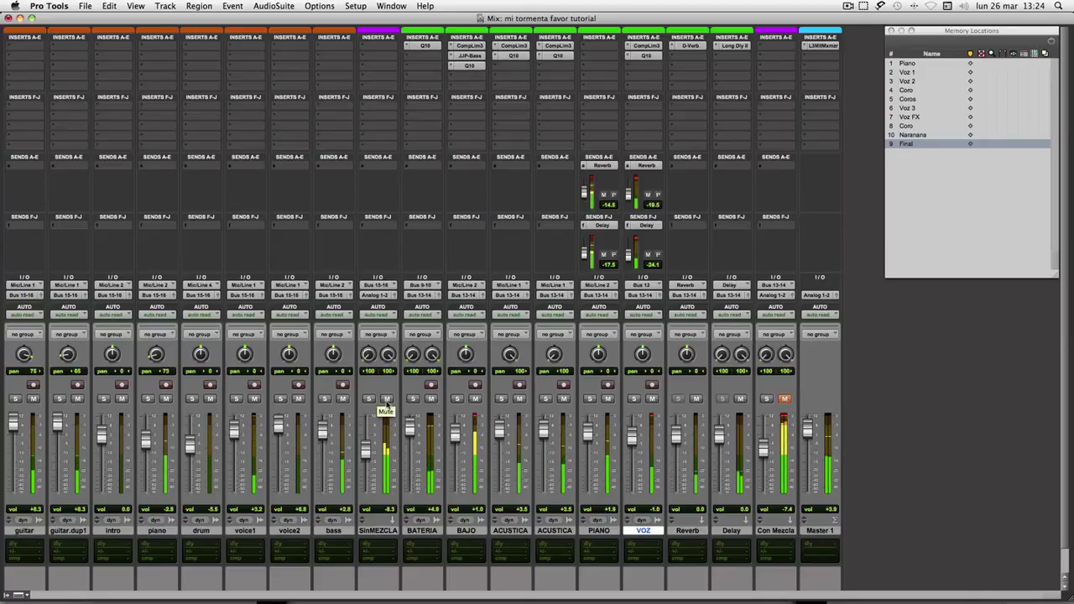
click(387, 399)
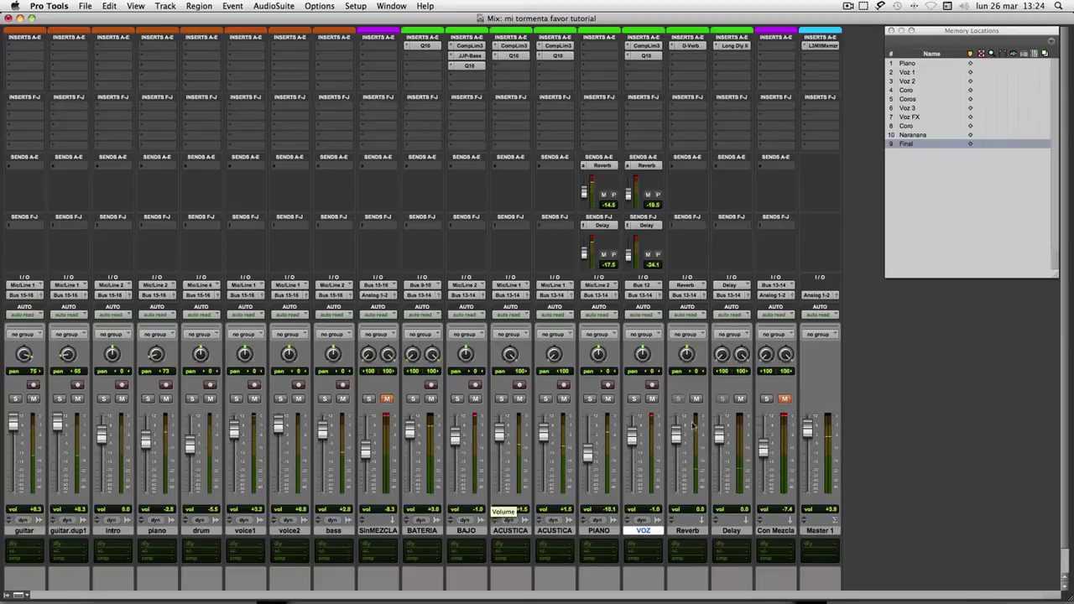
click(785, 398)
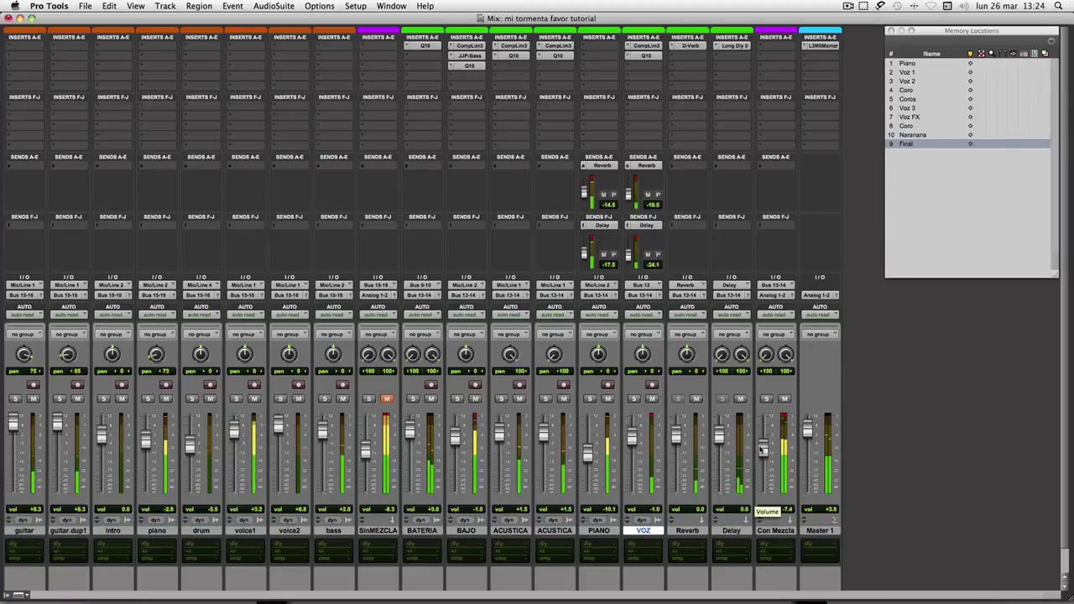